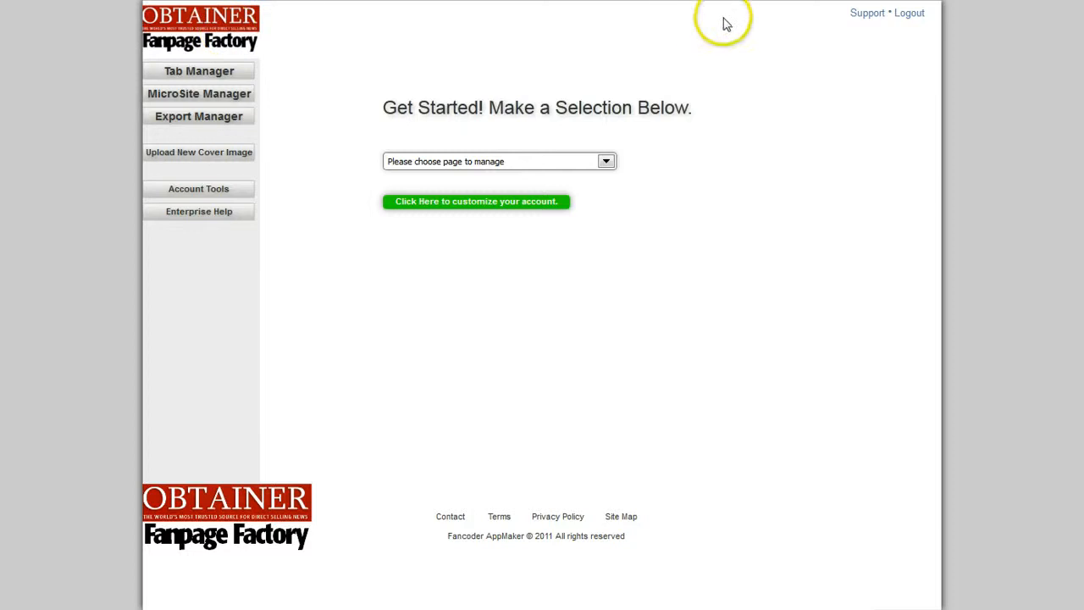
Step: Log out of the current session and log back in through Facebook with the account's saved e-mail
left_click(909, 14)
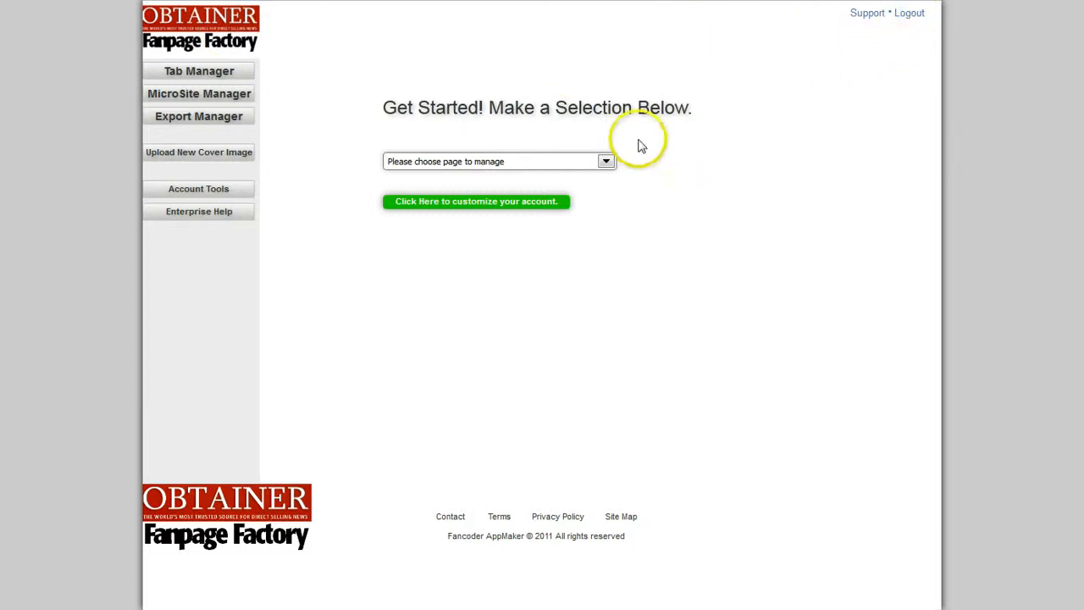
left_click(519, 219)
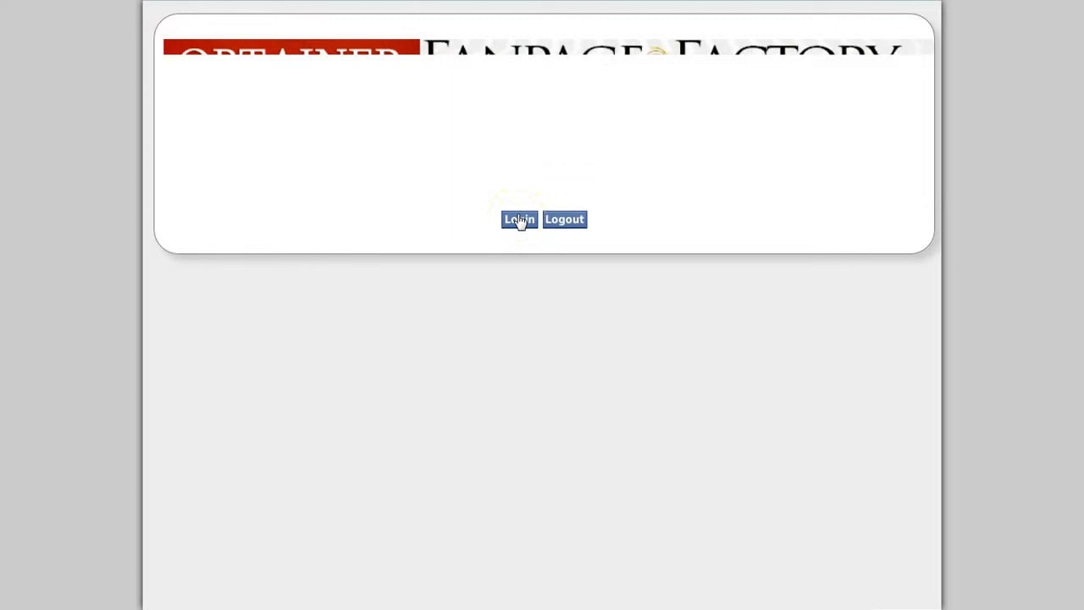
left_click(519, 220)
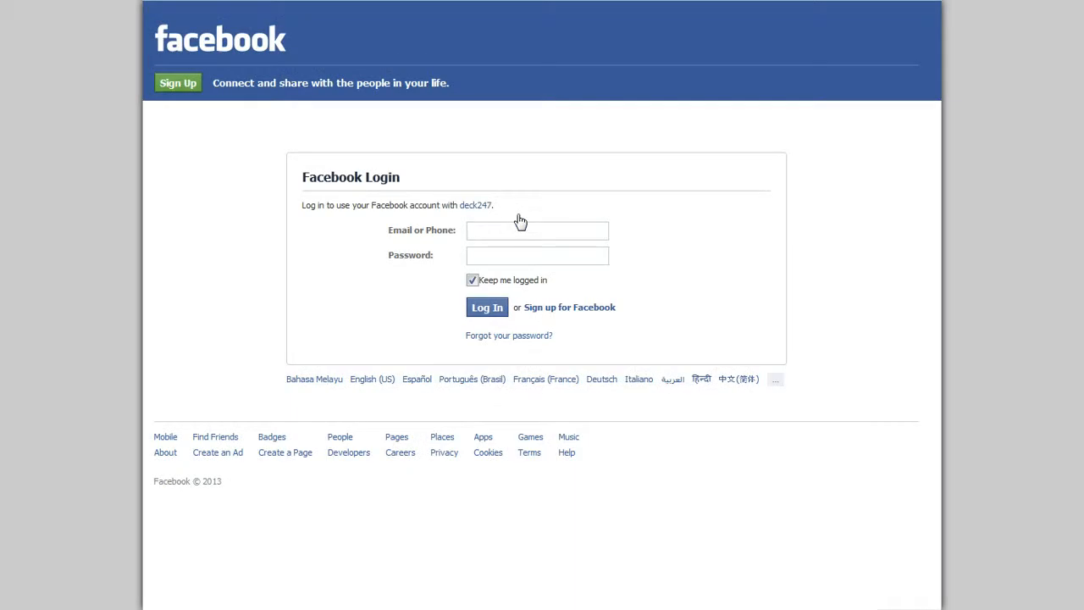
left_click(510, 225)
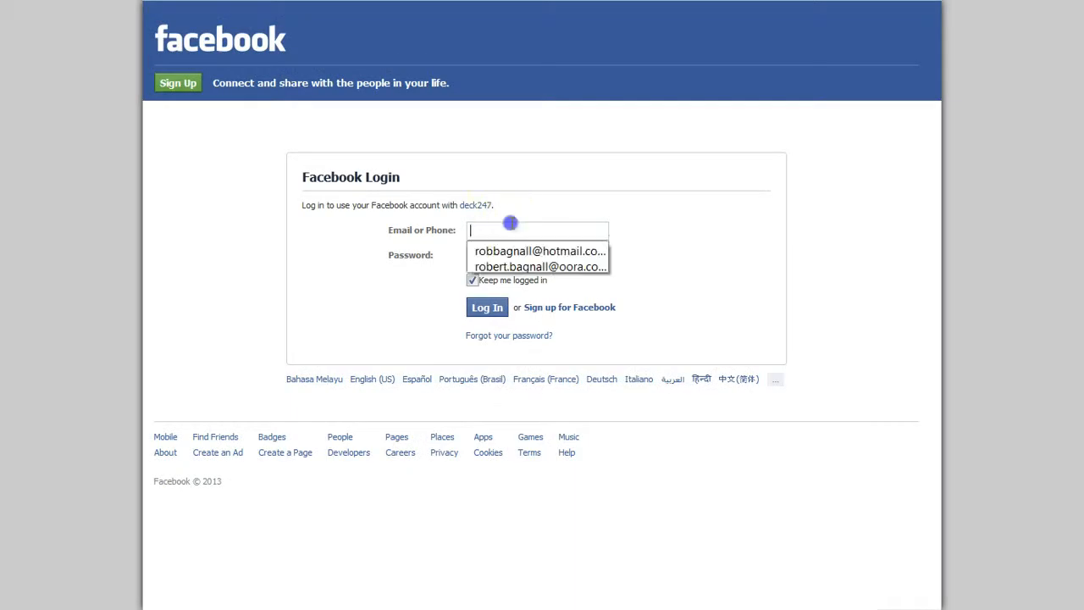
left_click(506, 266)
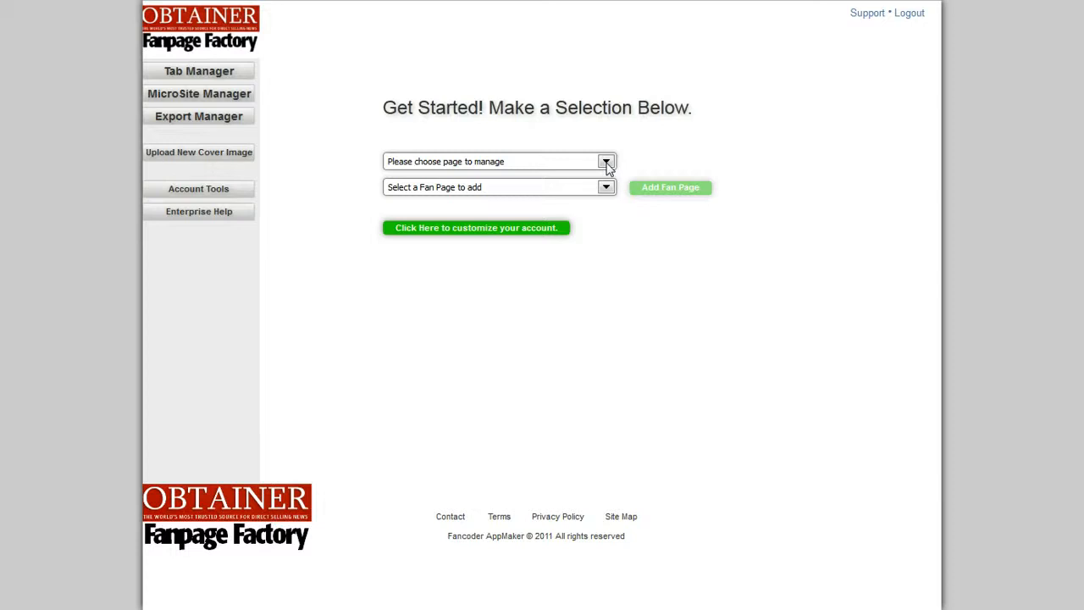
Step: Look through the list of pages available to manage without choosing one
left_click(607, 162)
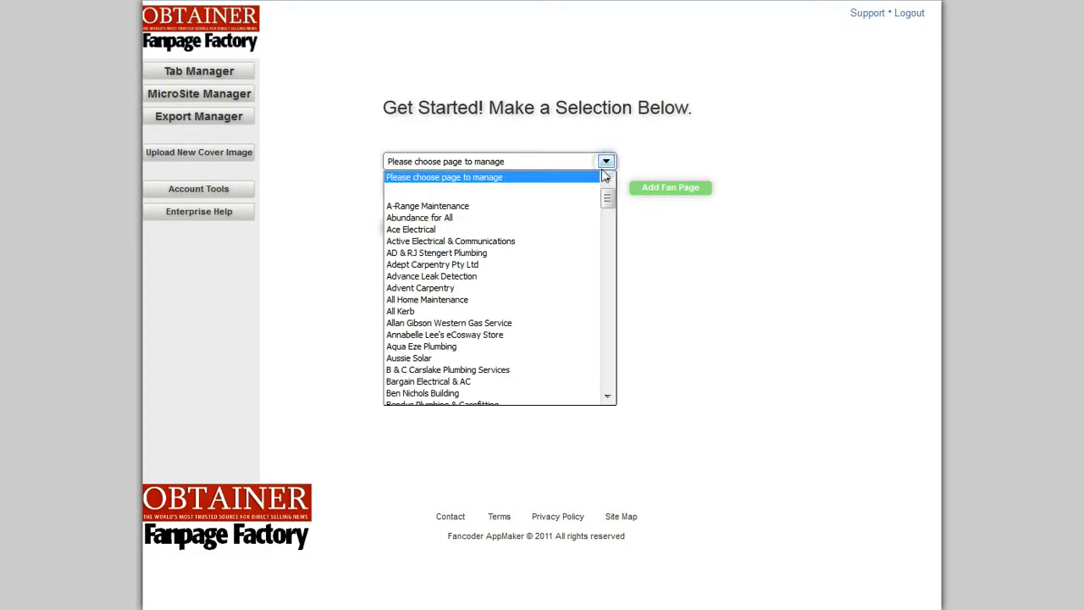
left_click_drag(604, 212, 605, 182)
left_click(677, 158)
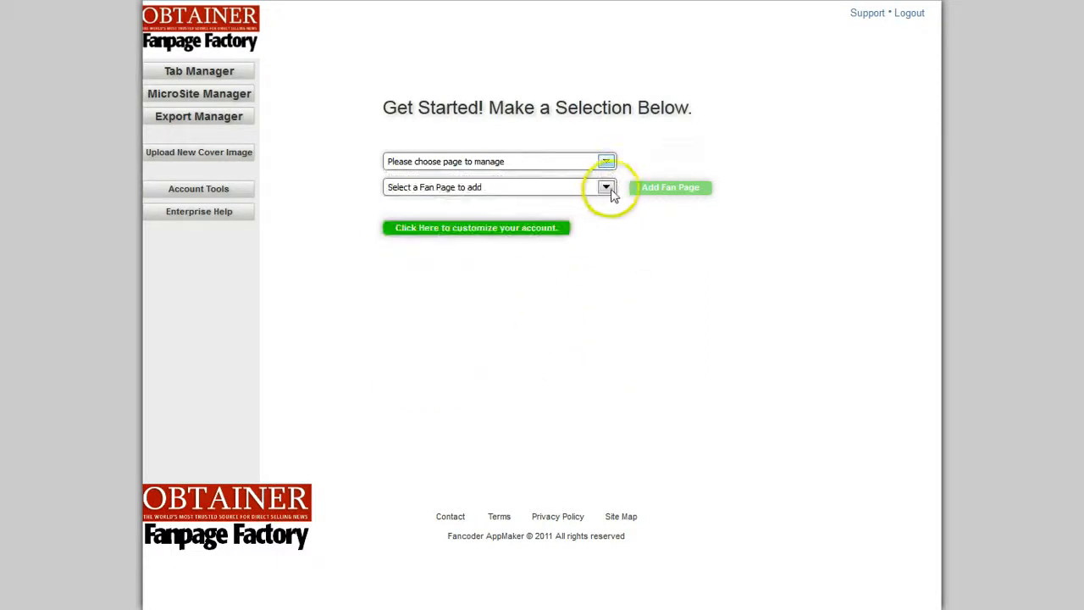
Step: Add the Mobile Marketing fan page to the account and open that page on Facebook
left_click(606, 187)
left_click_drag(607, 233, 610, 388)
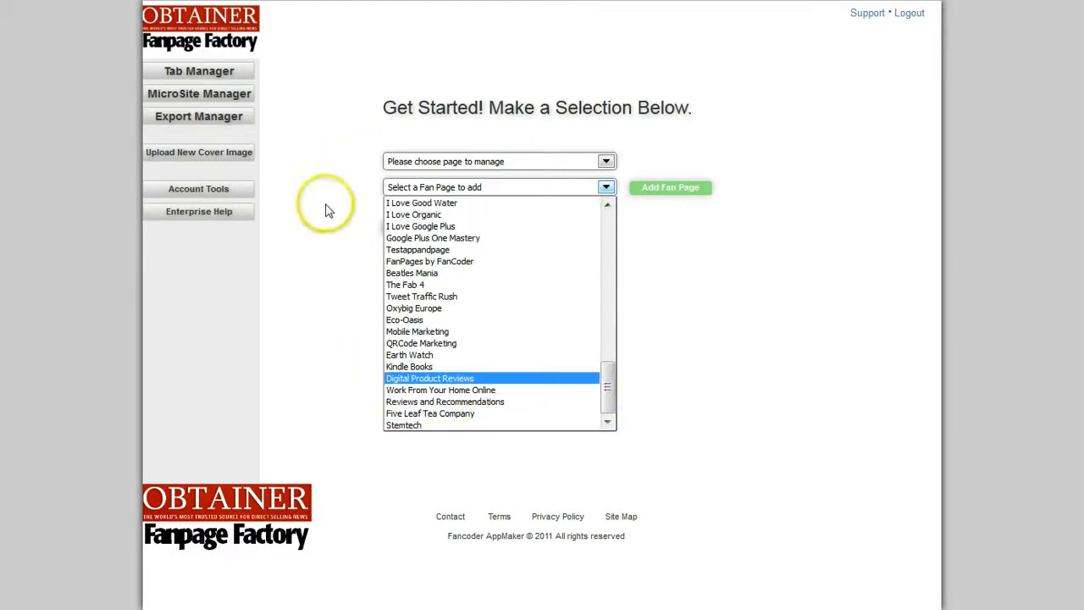
left_click(479, 332)
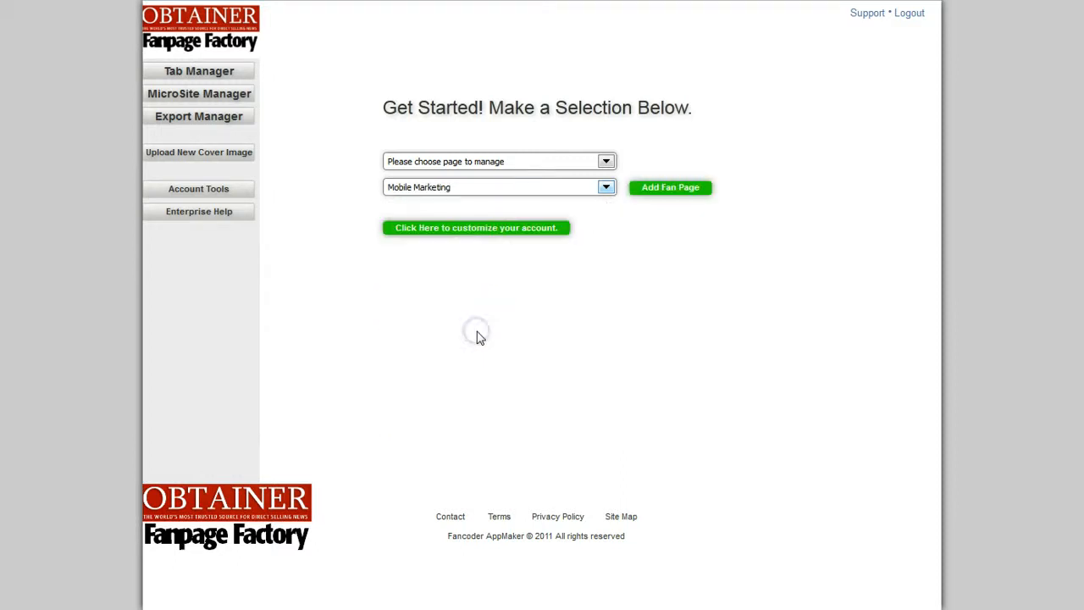
left_click(658, 191)
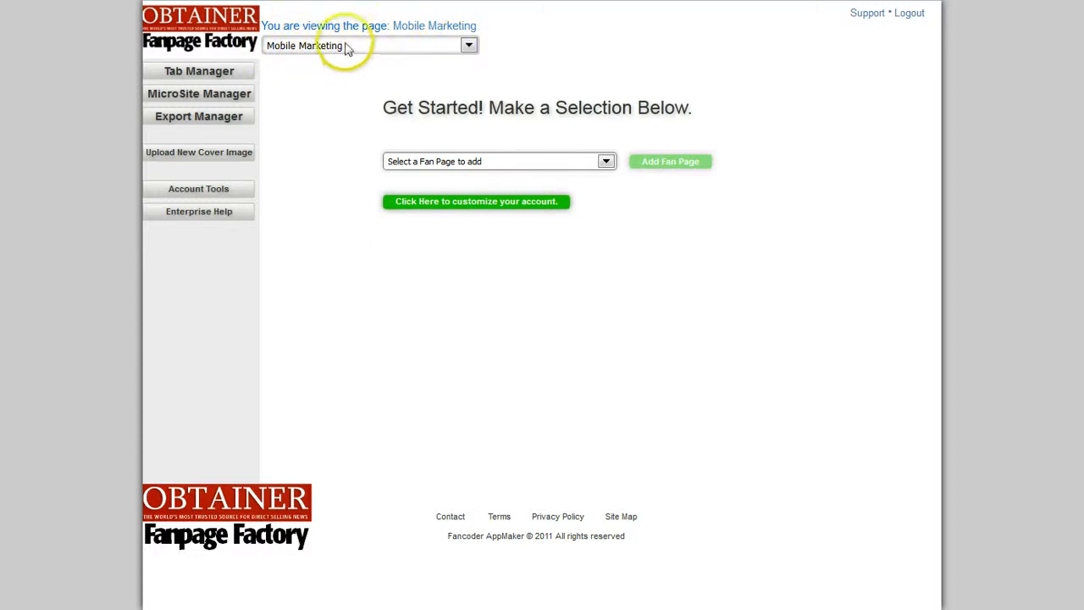
left_click(440, 27)
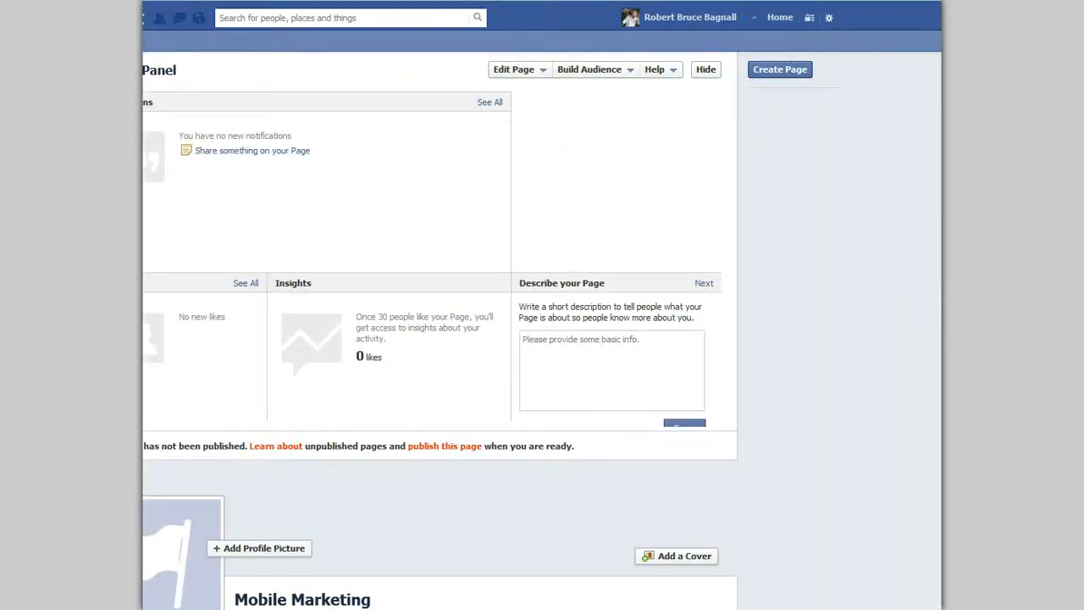
left_click_drag(936, 256, 940, 256)
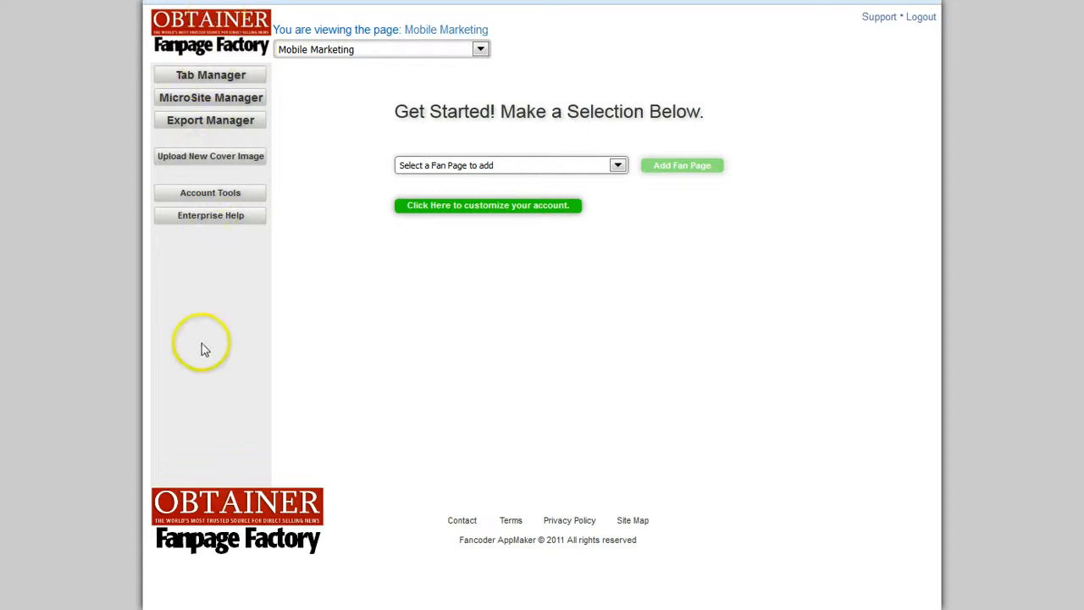
Step: In the Tab Manager, skip naming the tab and load the saved OG World Inc. Launch template, acknowledging the alert
left_click(212, 76)
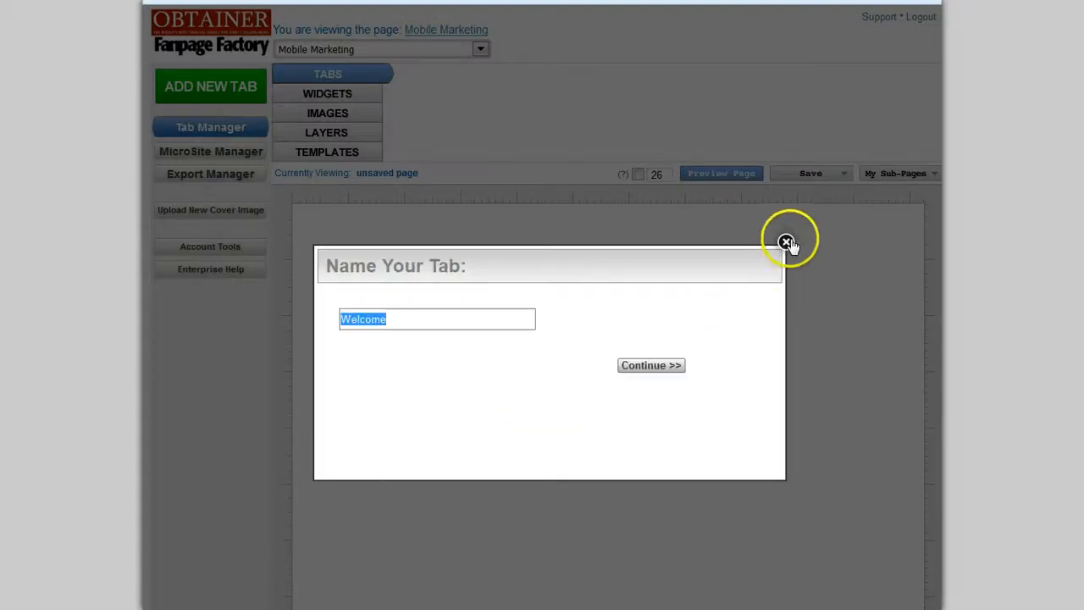
left_click(785, 243)
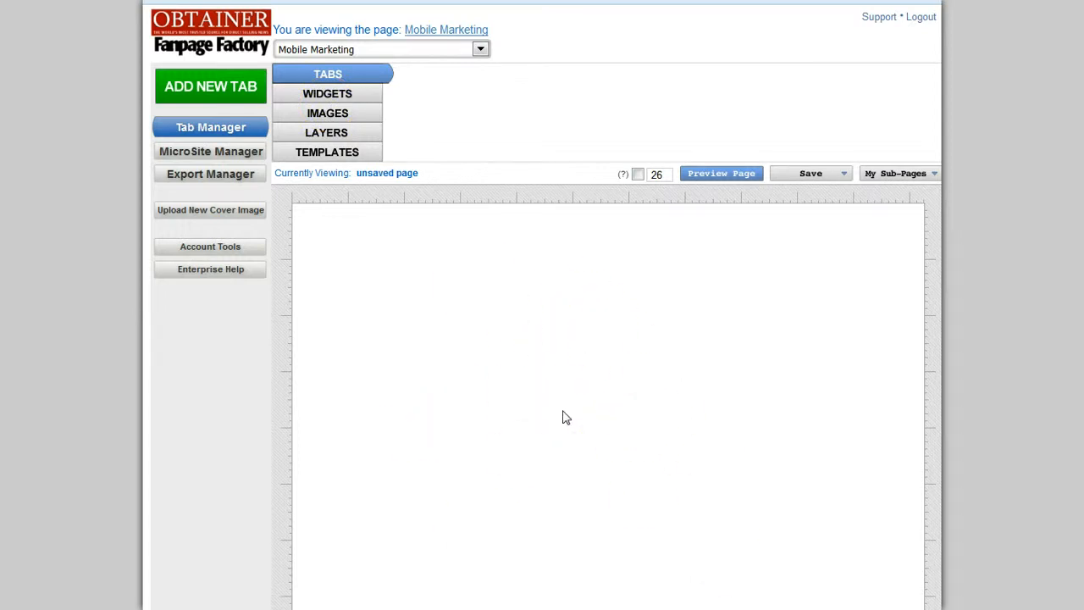
left_click(346, 153)
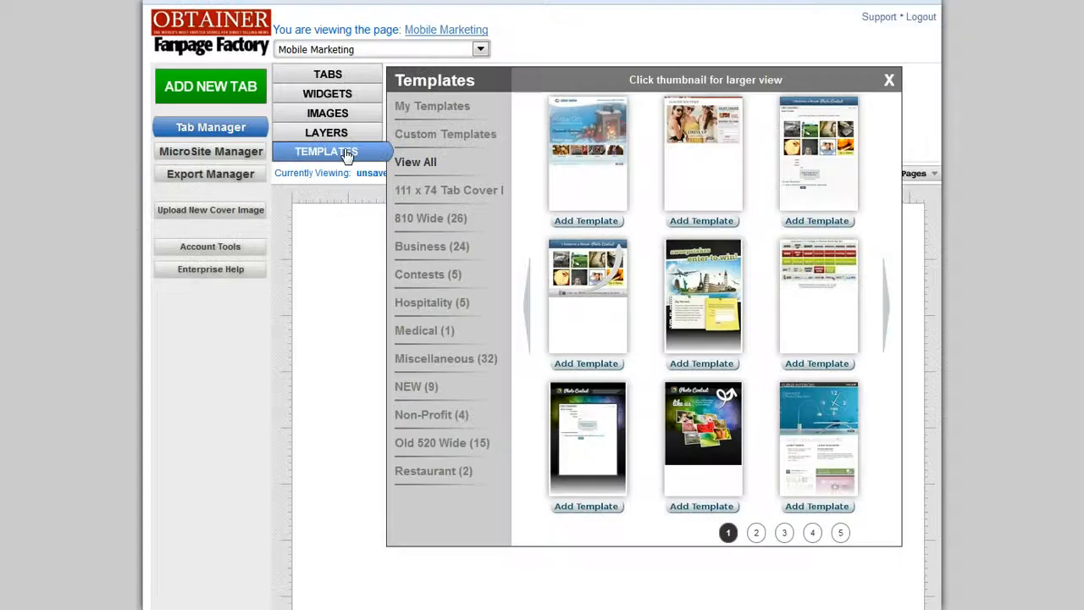
left_click(442, 109)
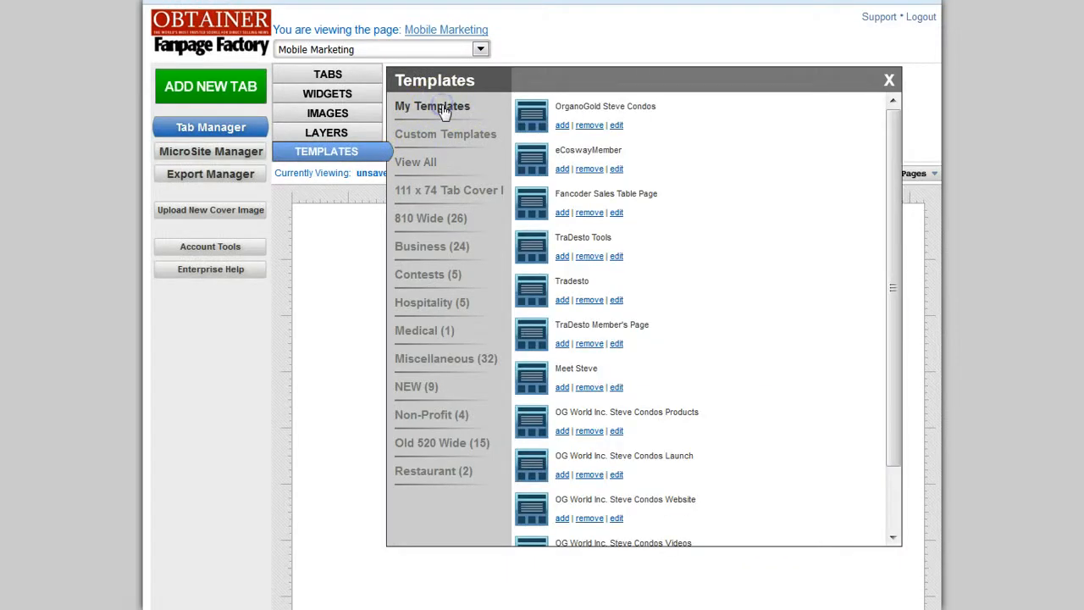
scroll(584, 362, "down", 2)
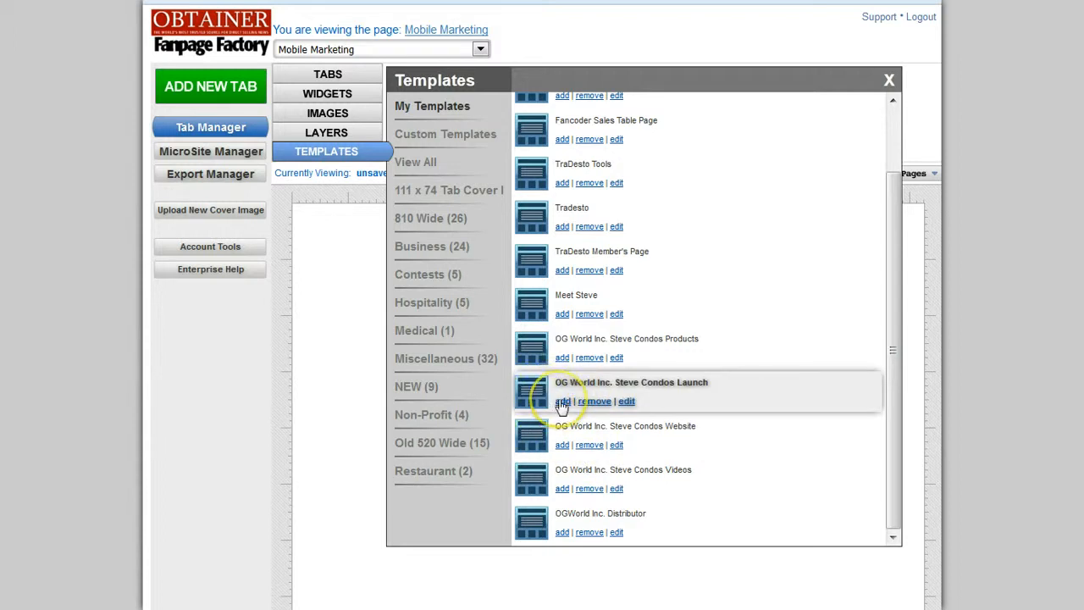
left_click(563, 403)
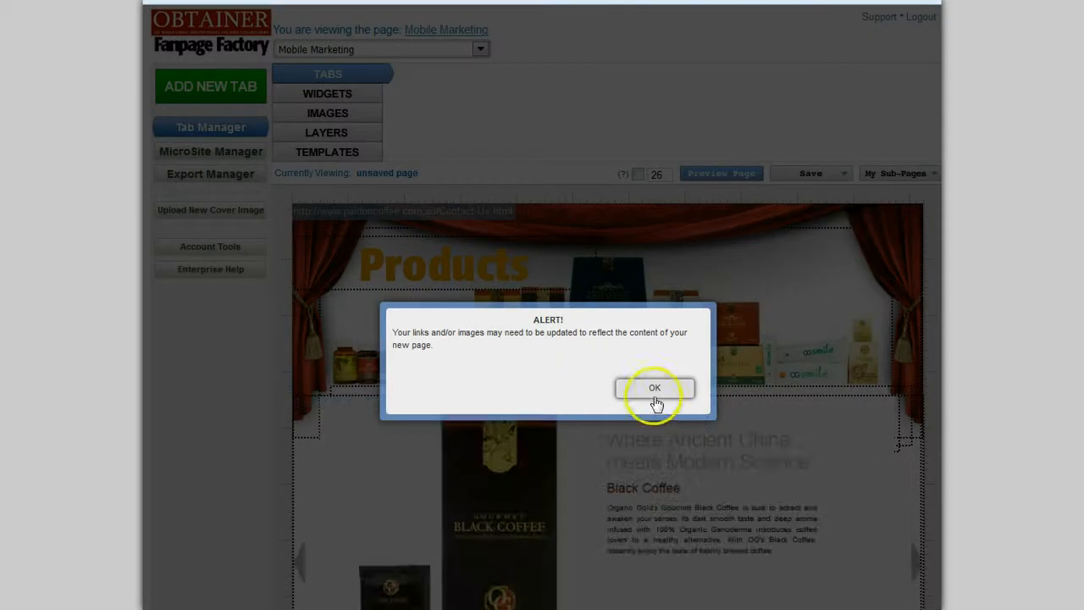
left_click(655, 391)
Step: Examine the loaded template's layout from the Products banner down to the free sample and enquiry text
scroll(678, 386, "down", 5)
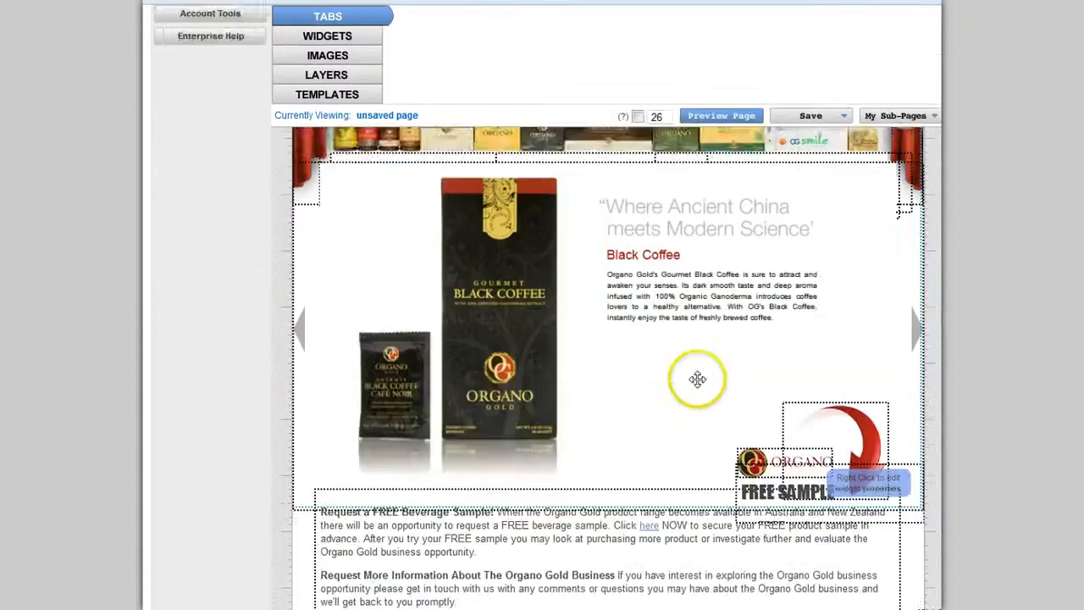
scroll(702, 377, "up", 5)
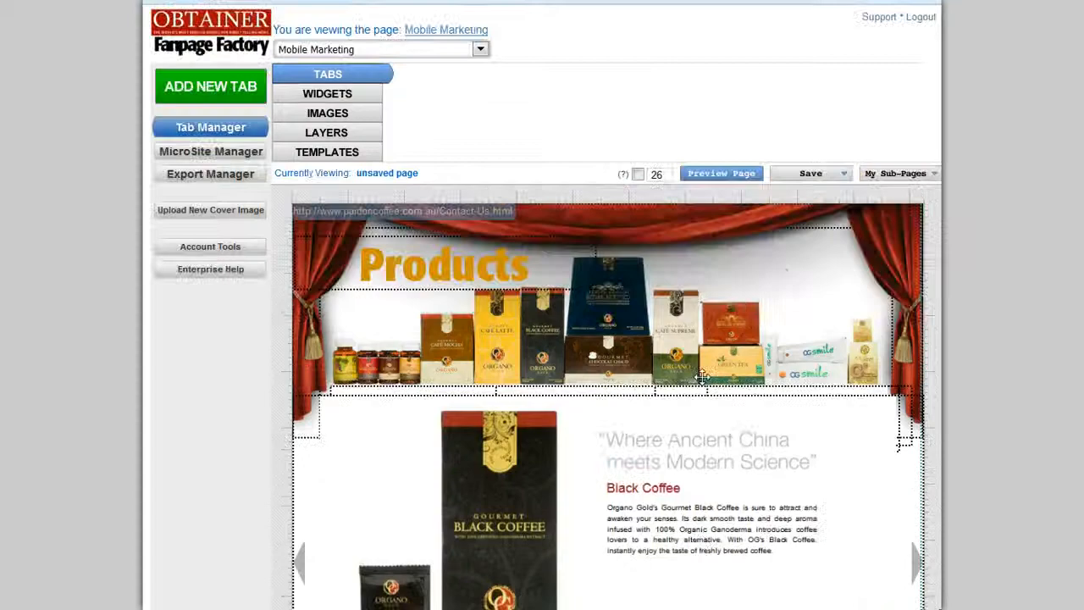
scroll(702, 377, "down", 5)
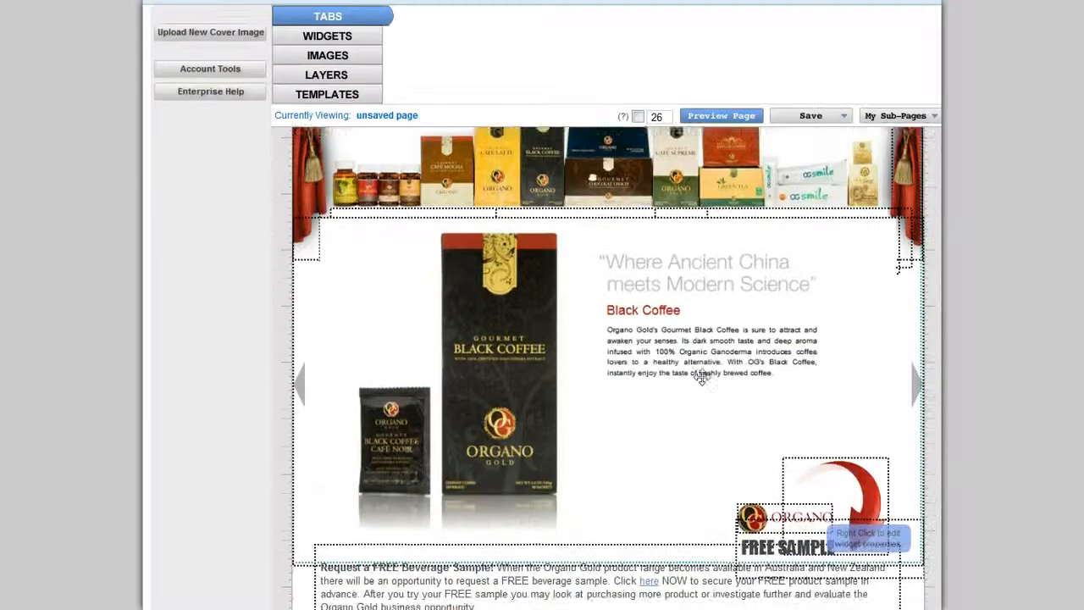
scroll(702, 377, "up", 3)
scroll(702, 377, "up", 2)
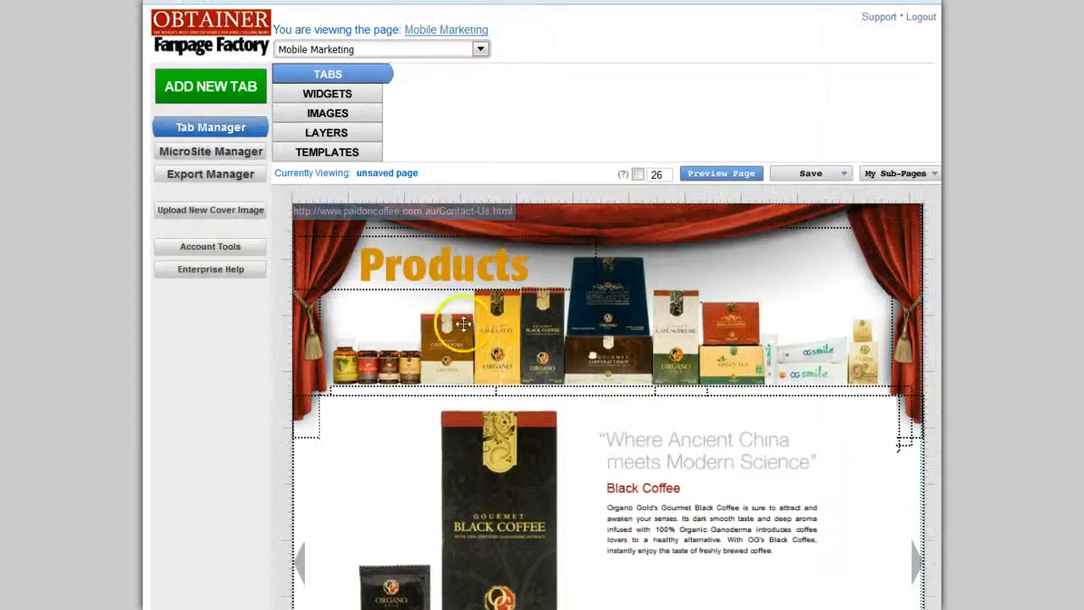
scroll(728, 351, "down", 6)
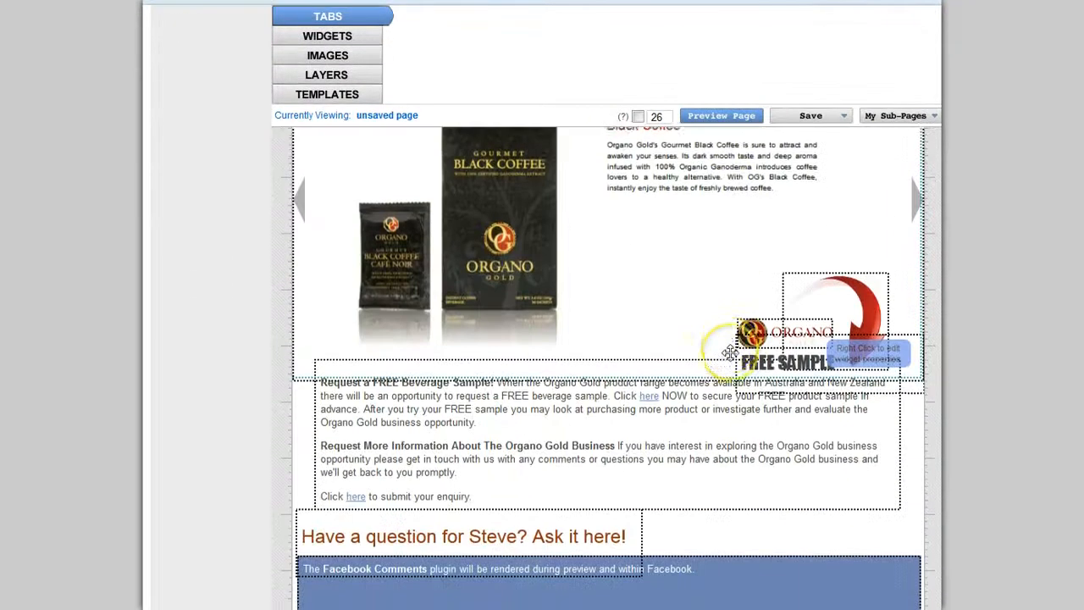
Step: Inspect the Facebook Comments widget's properties, including the full URL to comment on, and cancel without changes
scroll(730, 352, "down", 4)
right_click(703, 382)
left_click(702, 380)
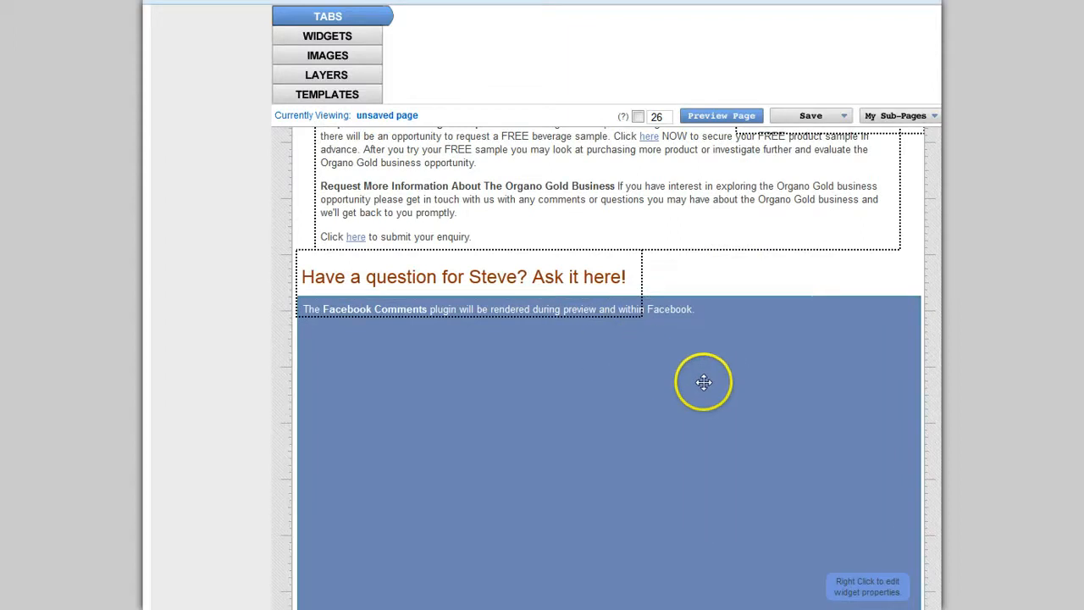
right_click(705, 386)
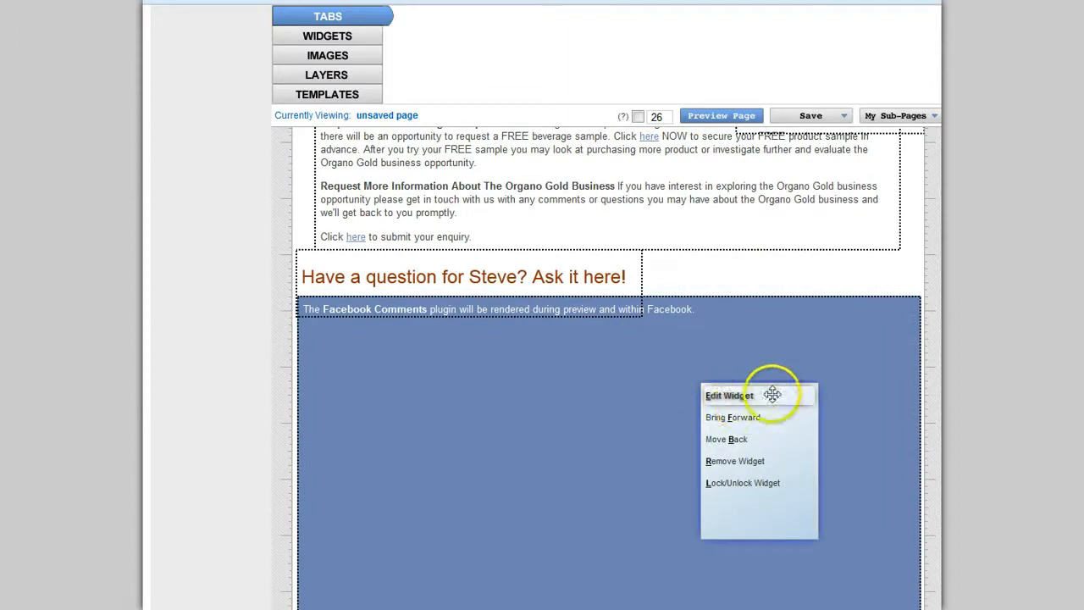
left_click(684, 395)
right_click(683, 391)
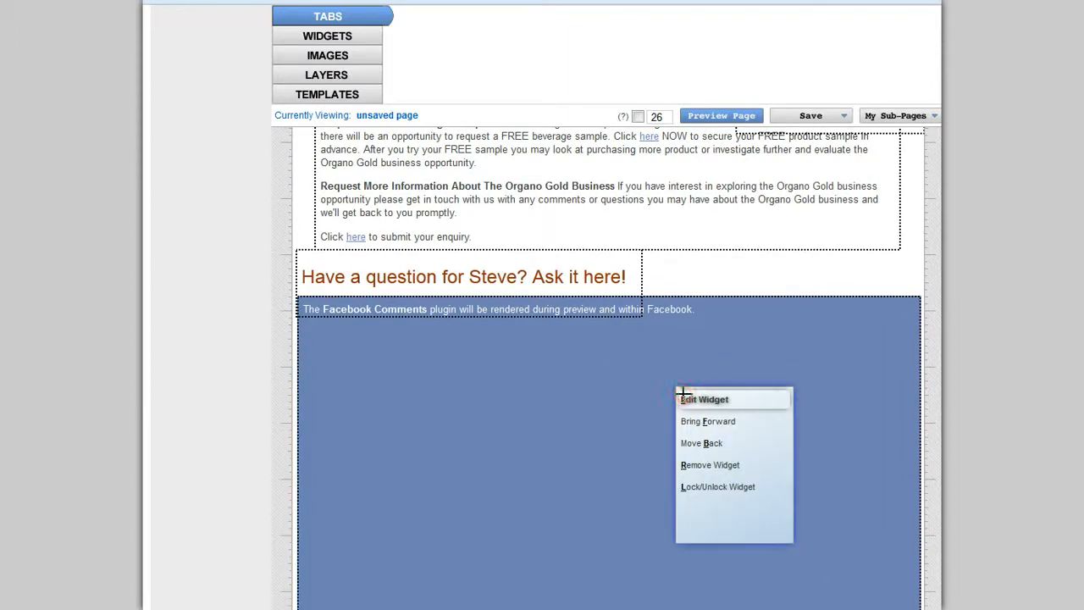
left_click(690, 399)
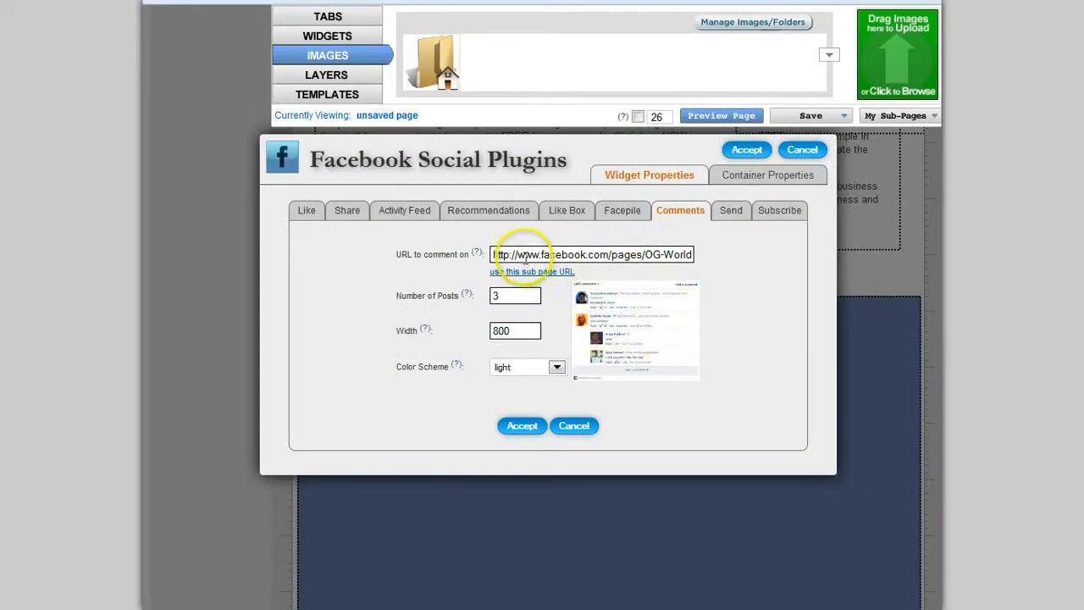
left_click_drag(508, 254, 721, 261)
left_click(721, 261)
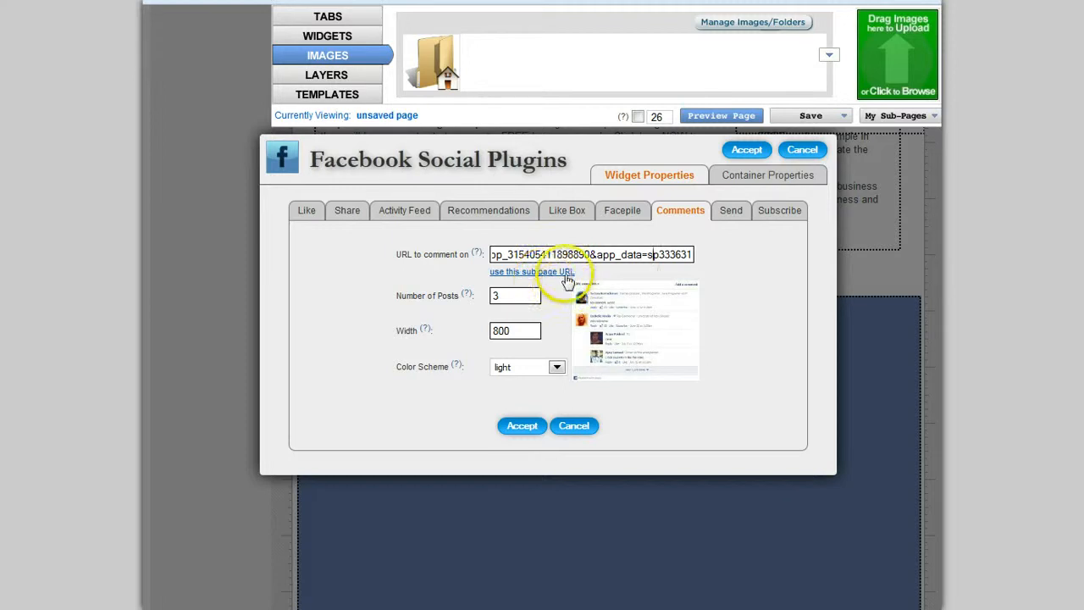
left_click(569, 426)
Step: Place an Image widget over the Products banner, cancel its Add Image dialog, and remove the widget from the page
scroll(669, 420, "up", 3)
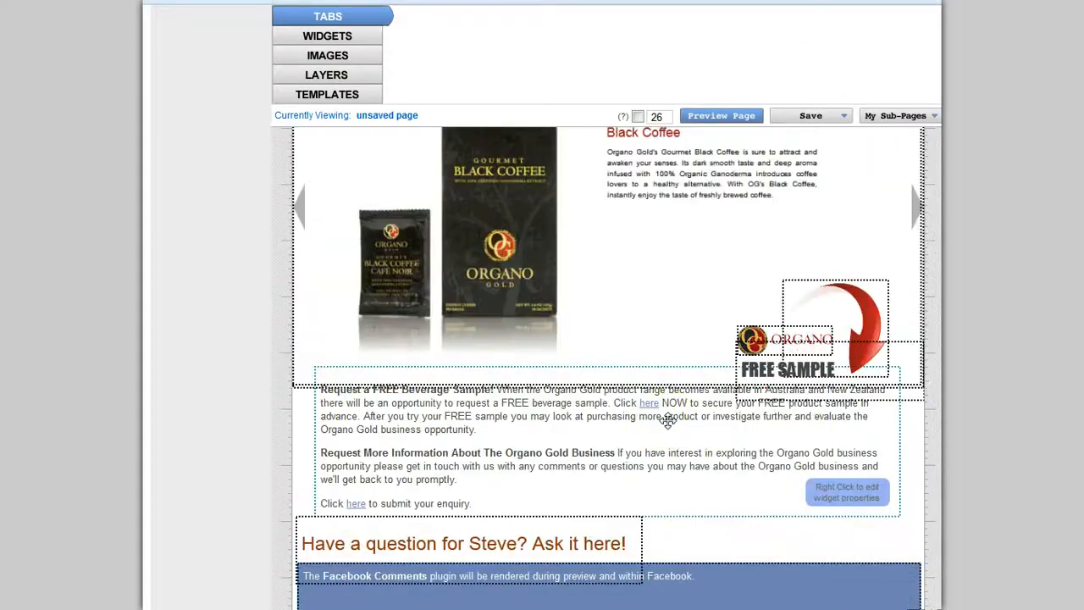
scroll(669, 421, "up", 6)
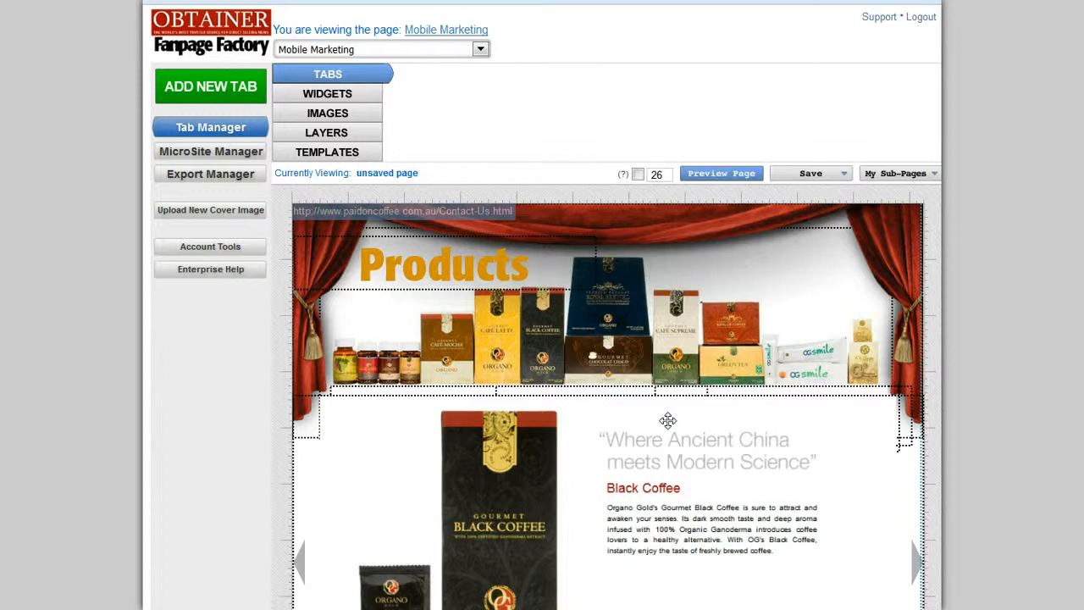
left_click(329, 96)
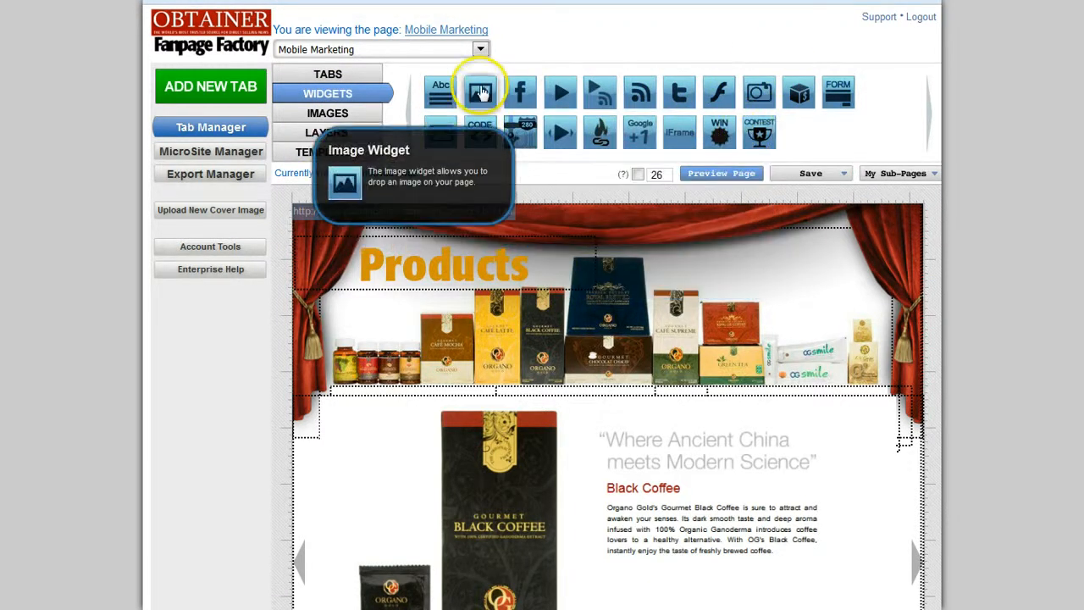
left_click_drag(480, 91, 542, 358)
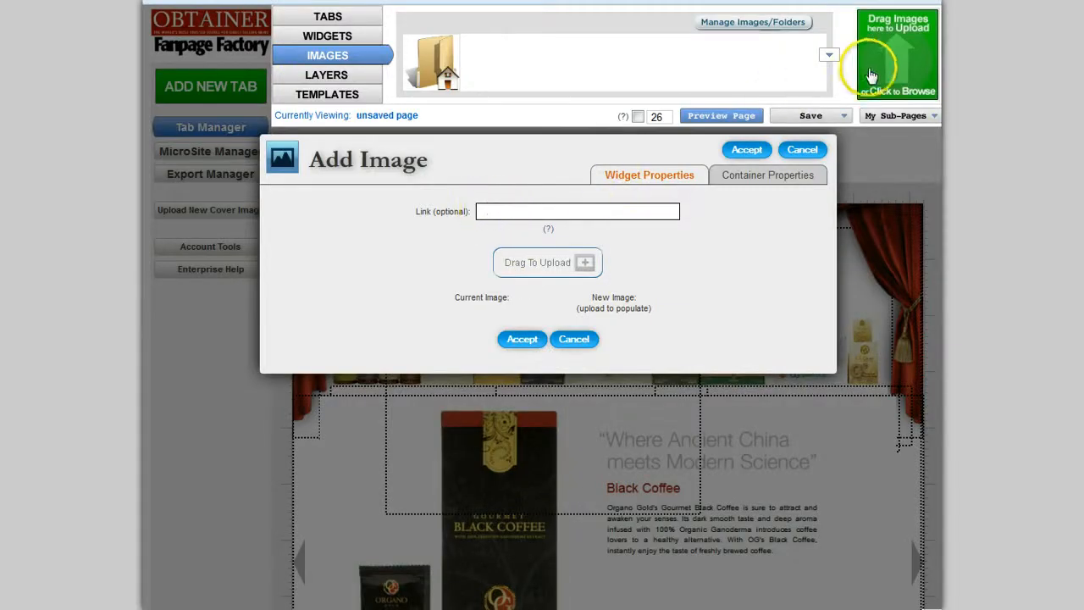
left_click(573, 339)
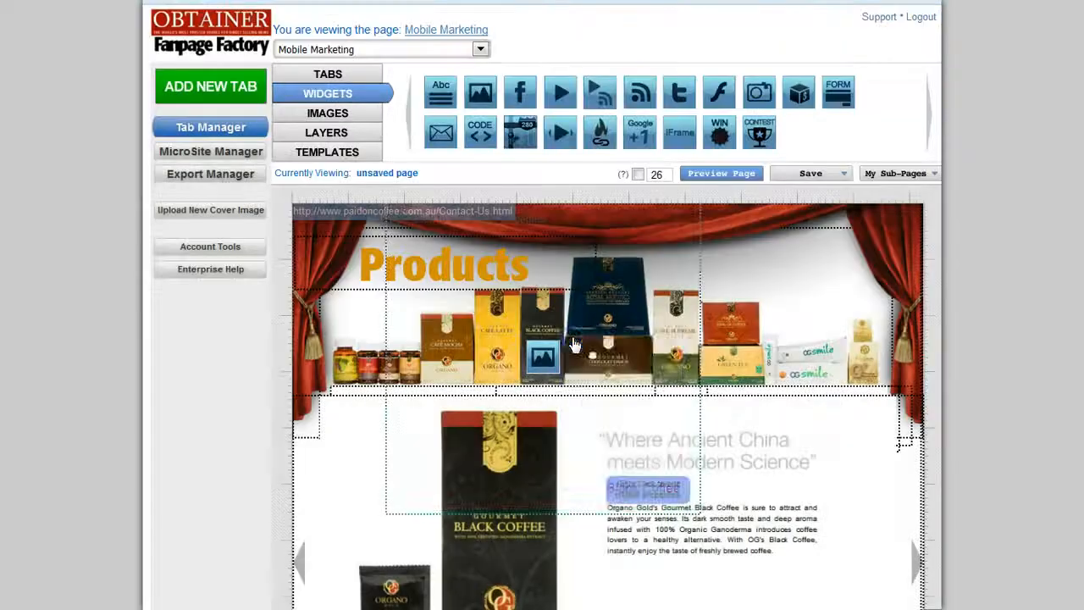
right_click(565, 335)
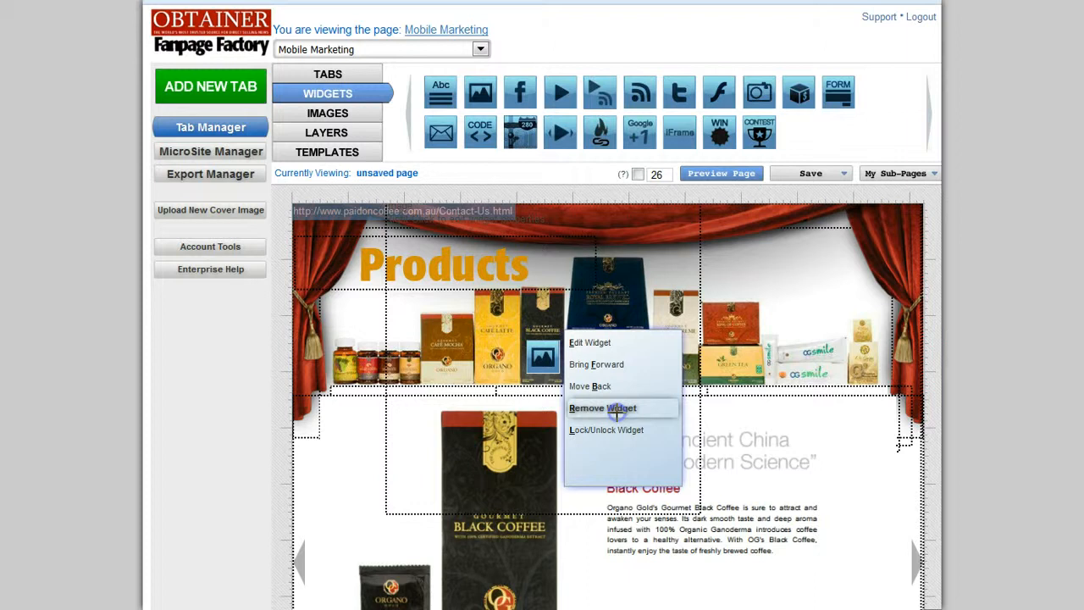
left_click(603, 407)
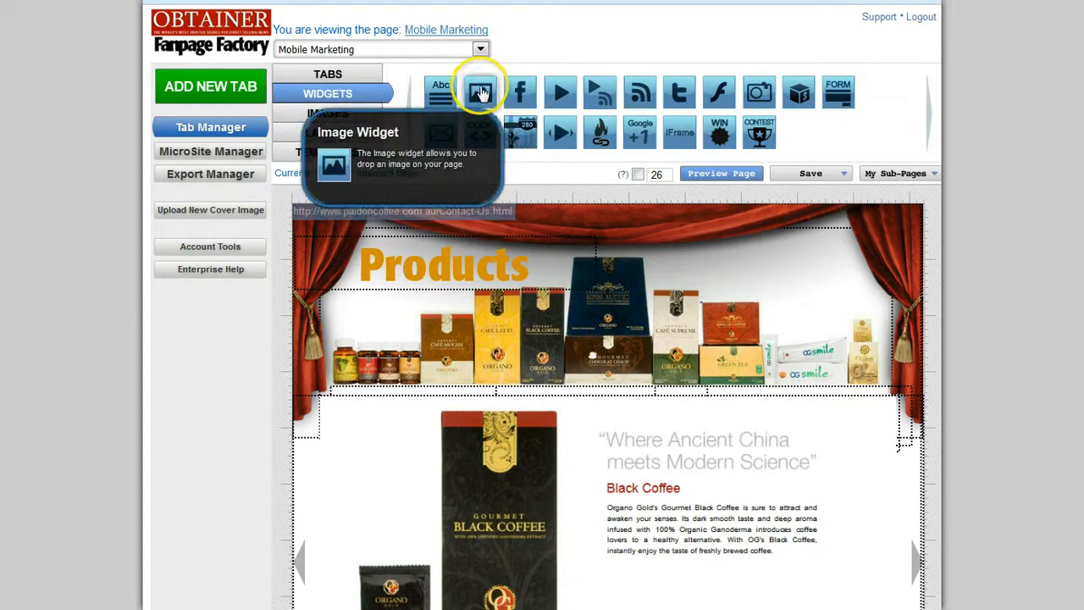
Step: Place a Facebook Social Plugins widget over the Products banner and cancel its properties dialog
left_click(520, 91)
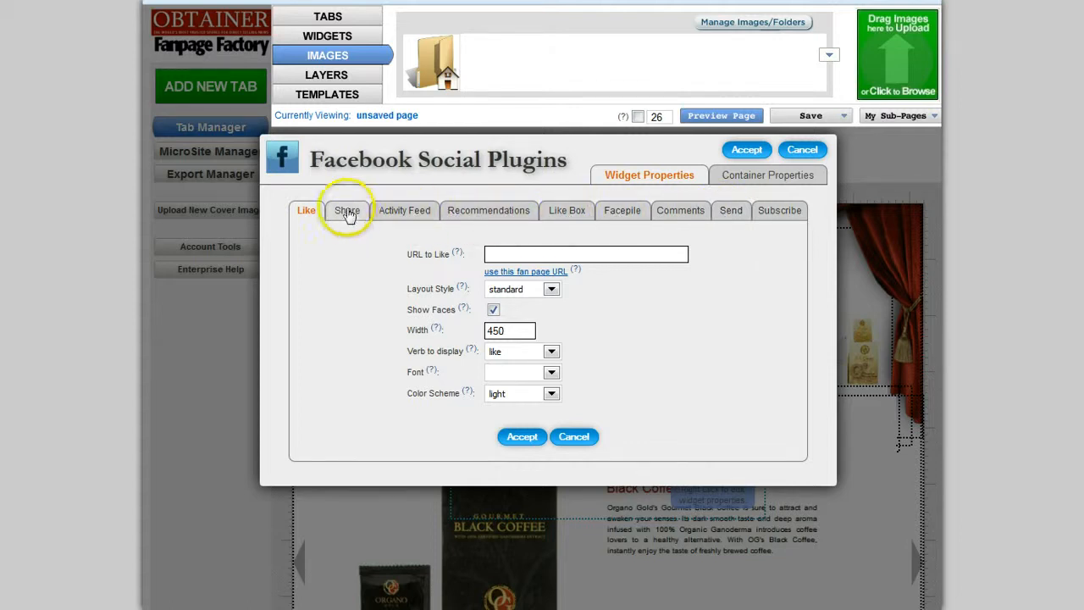
left_click(573, 436)
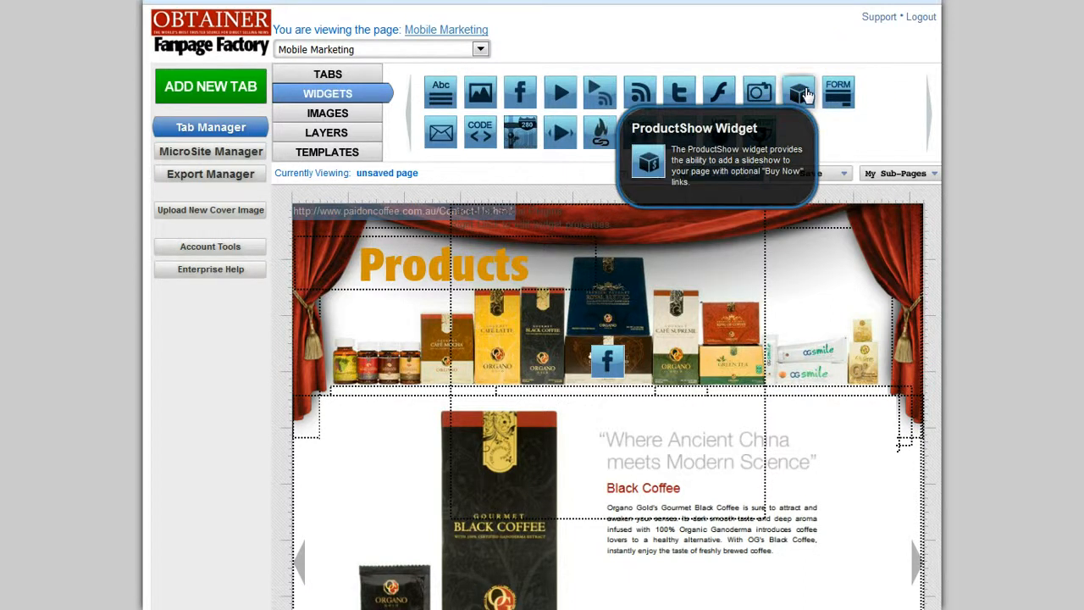
scroll(756, 429, "down", 3)
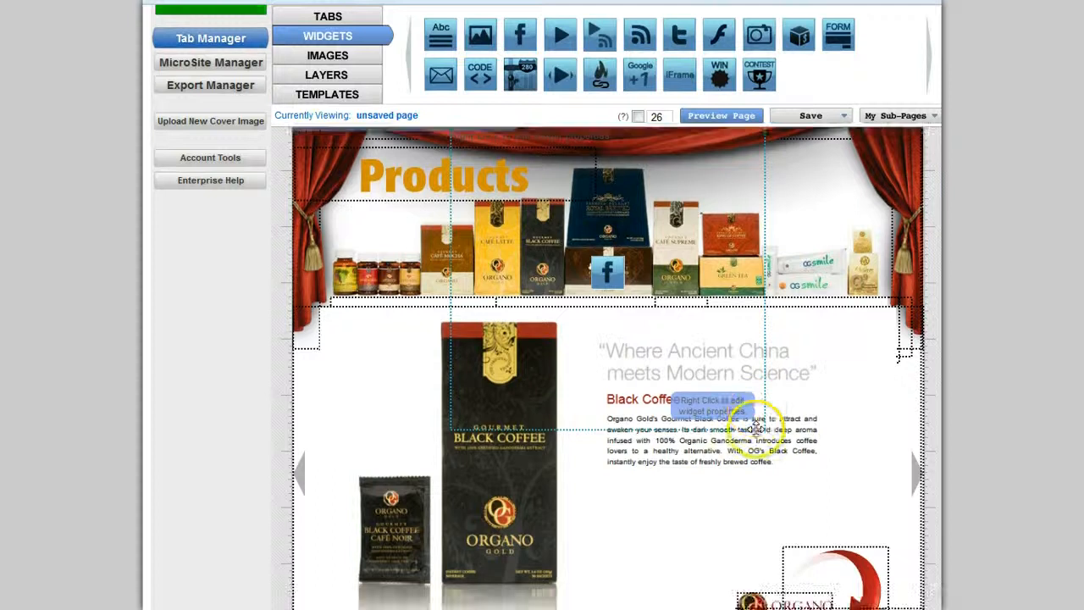
scroll(757, 416, "up", 1)
scroll(757, 415, "up", 2)
Step: Try to preview the page, dismiss the alerts, and remove the Facebook Social Plugins widget from the banner
left_click(727, 173)
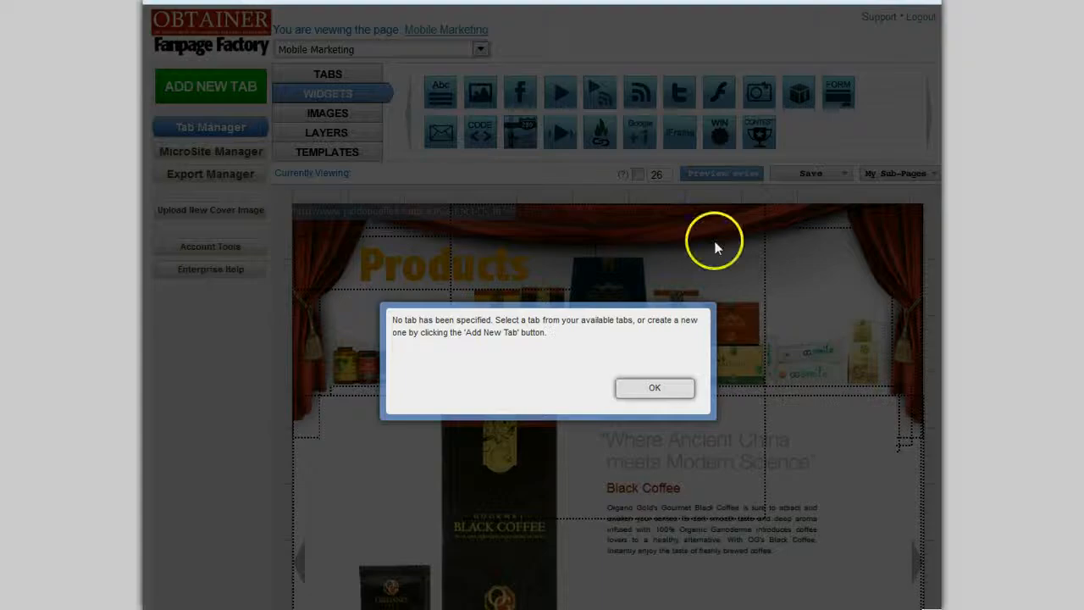
left_click(656, 387)
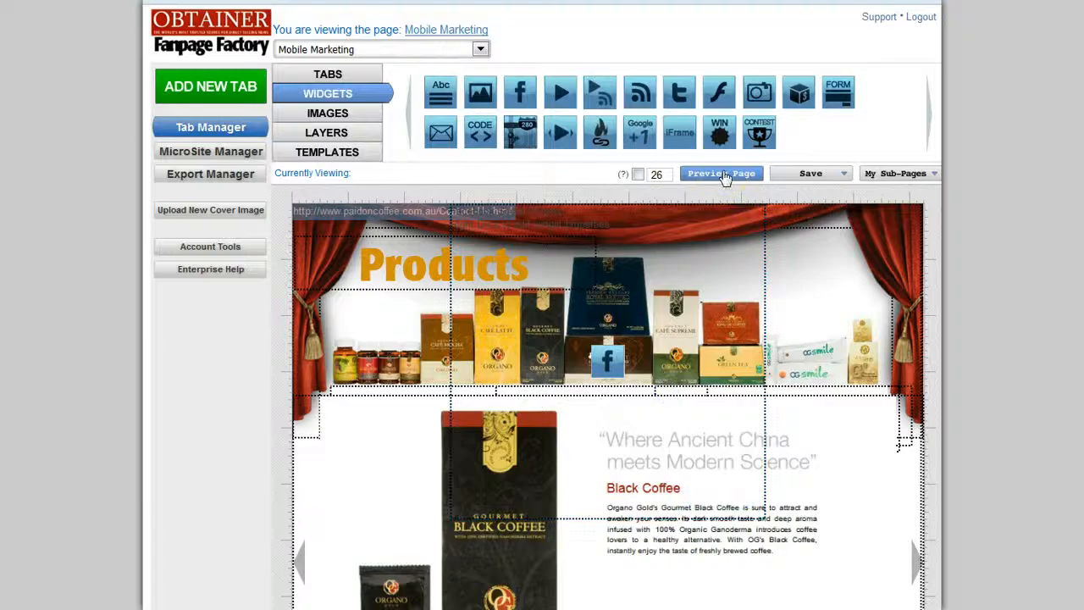
left_click(724, 174)
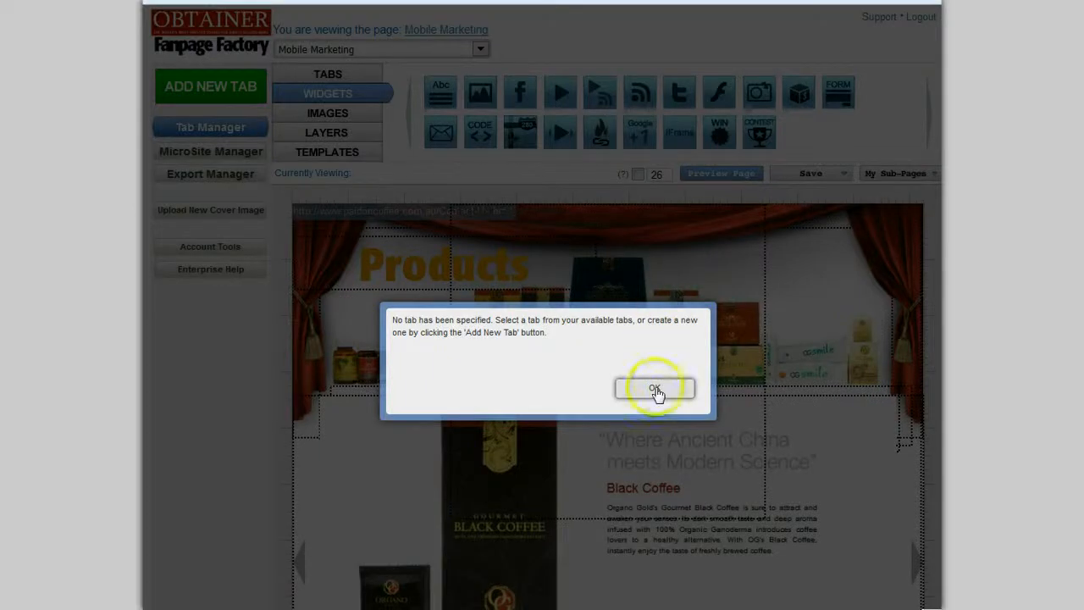
left_click(656, 391)
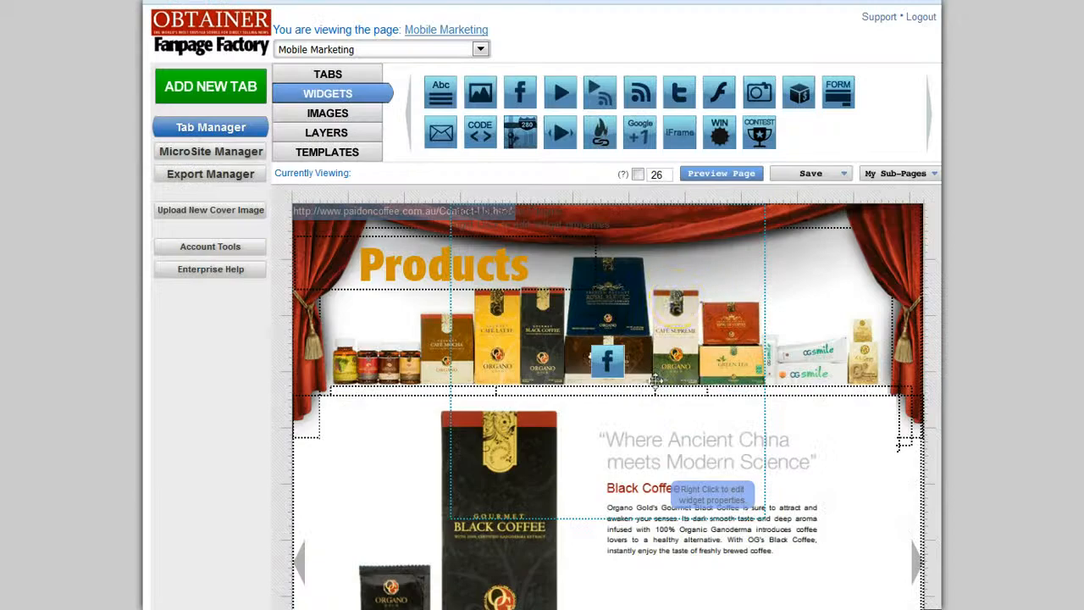
right_click(672, 291)
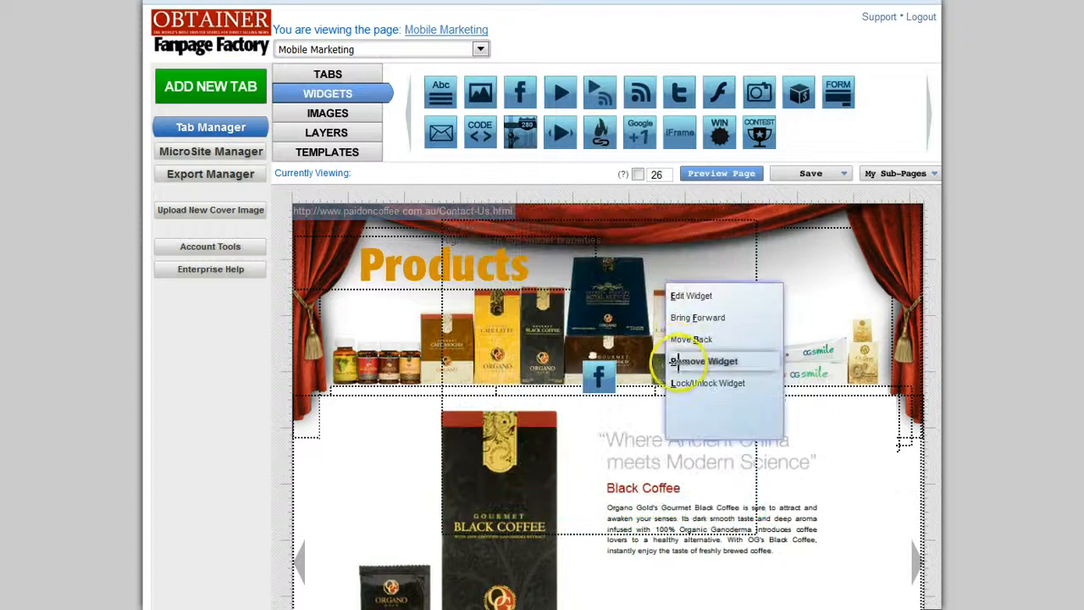
left_click(669, 359)
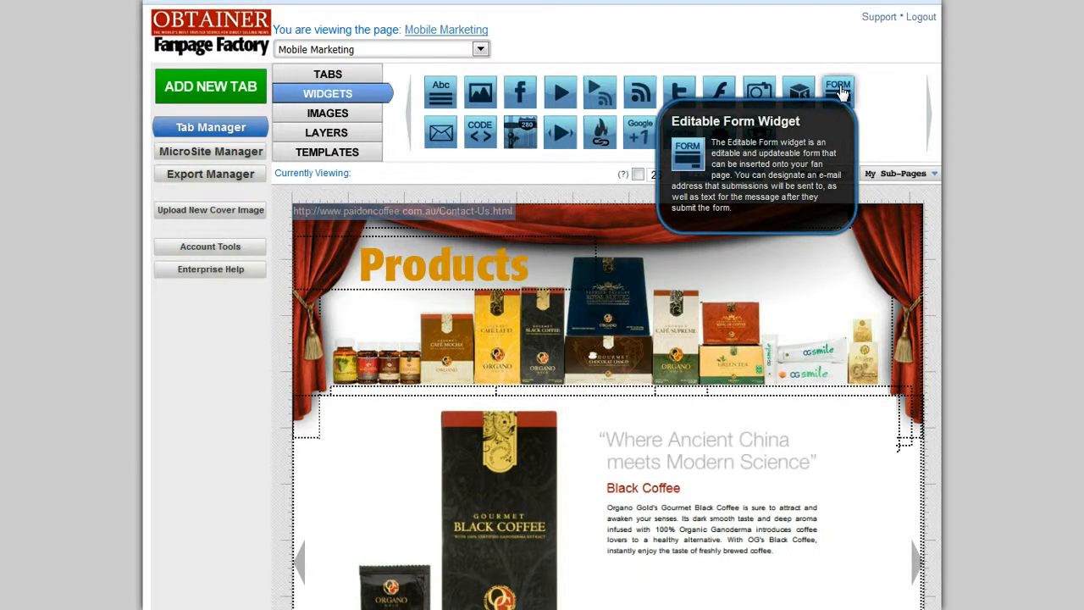
Step: Review the descriptions of the Editable Form, E-mail Sign-up Form, Code, Google Maps and HotLink widgets
left_click(514, 436)
left_click(439, 131)
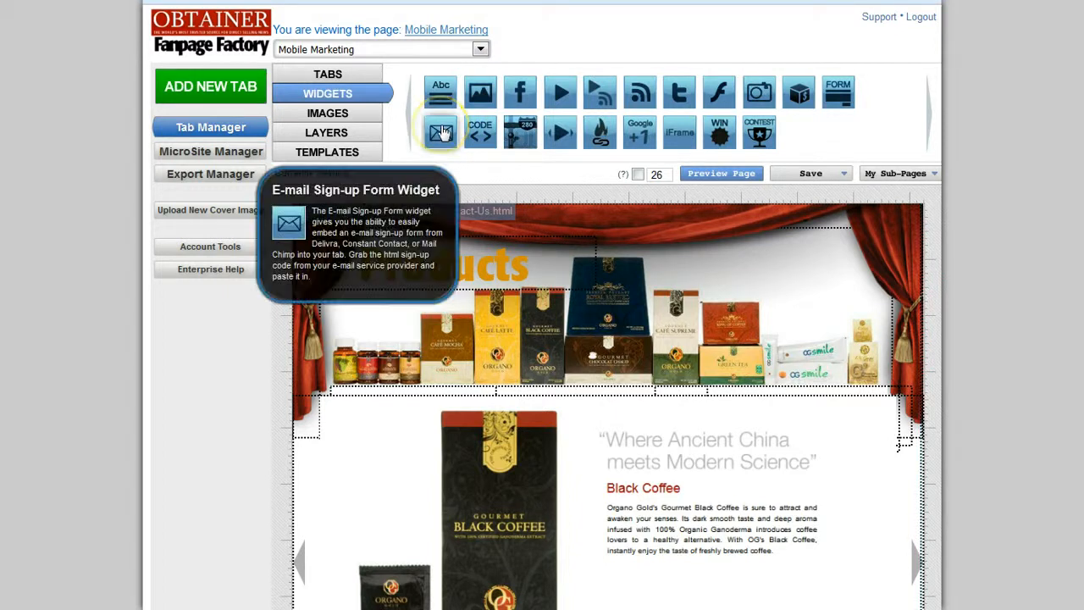
left_click(479, 131)
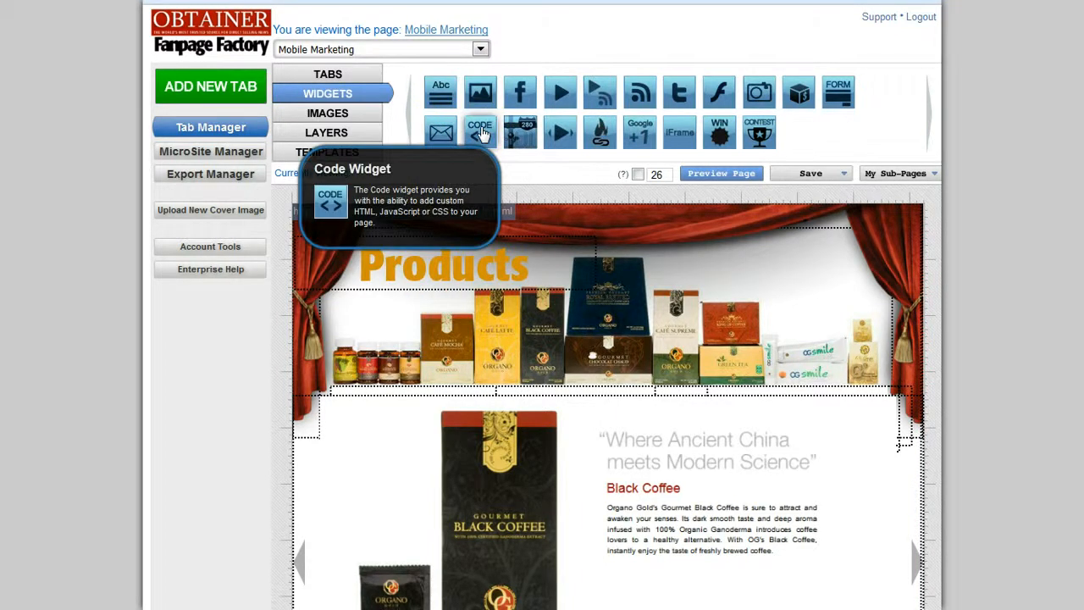
left_click(524, 134)
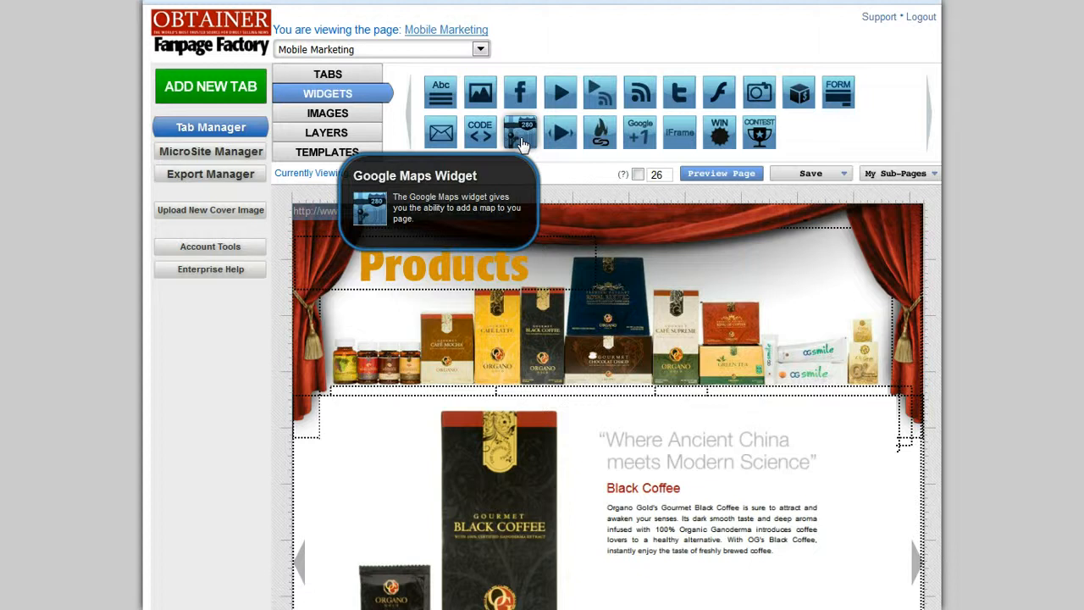
left_click(559, 136)
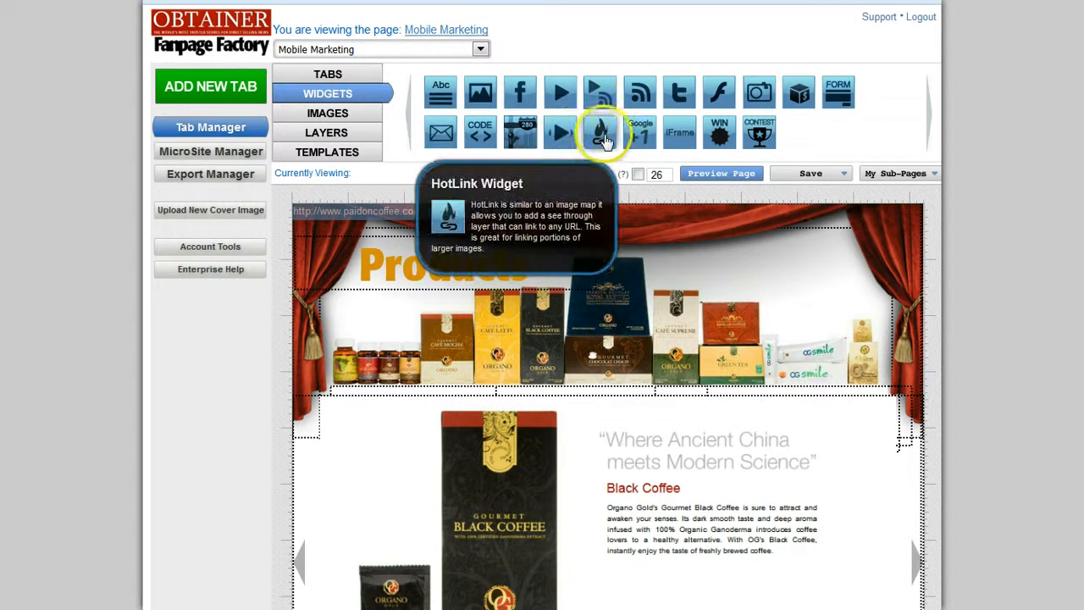
left_click(603, 135)
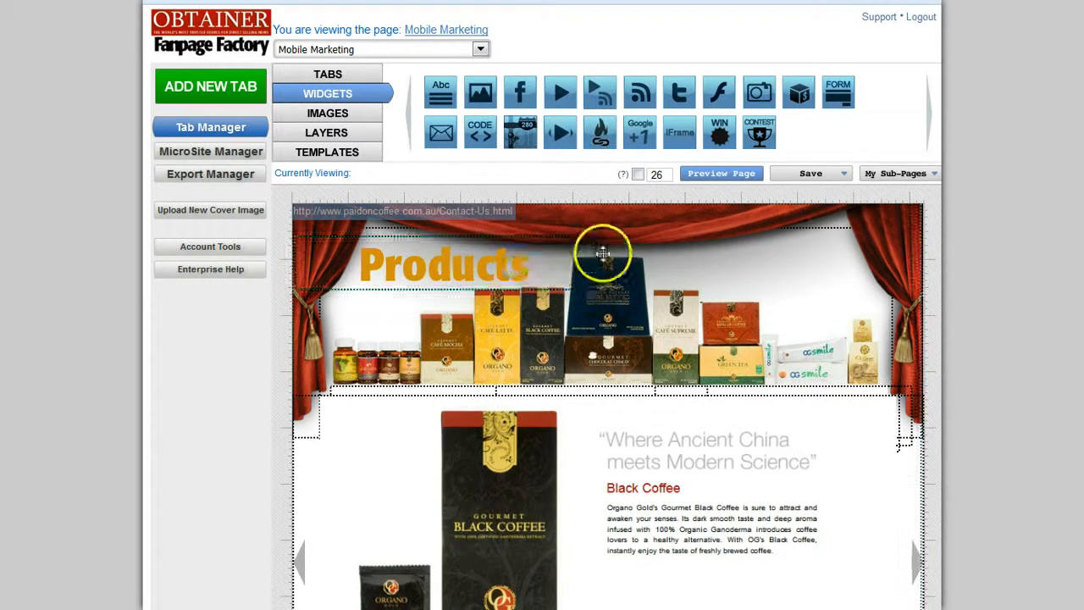
Step: Examine the page from the Products banner down to the Facebook Comments area at its end
left_click_drag(602, 252, 458, 333)
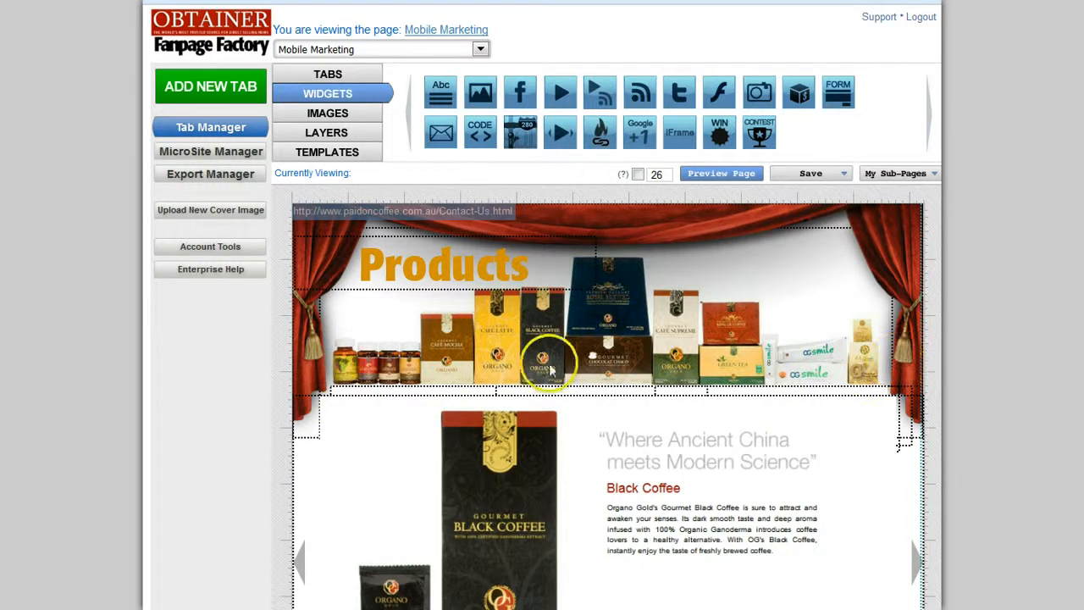
scroll(559, 361, "down", 5)
scroll(576, 361, "down", 8)
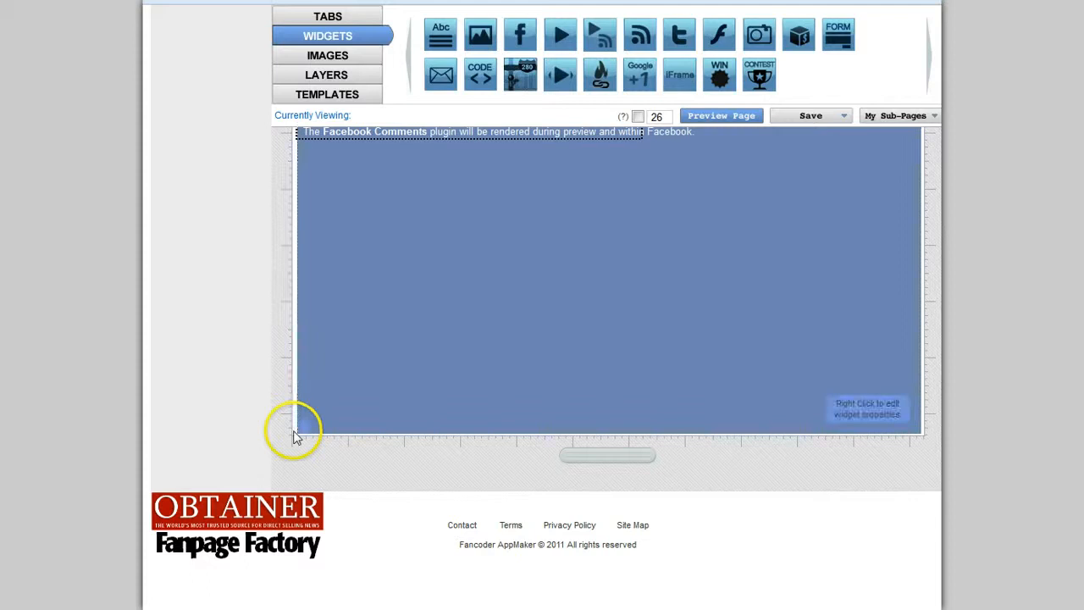
scroll(756, 419, "up", 13)
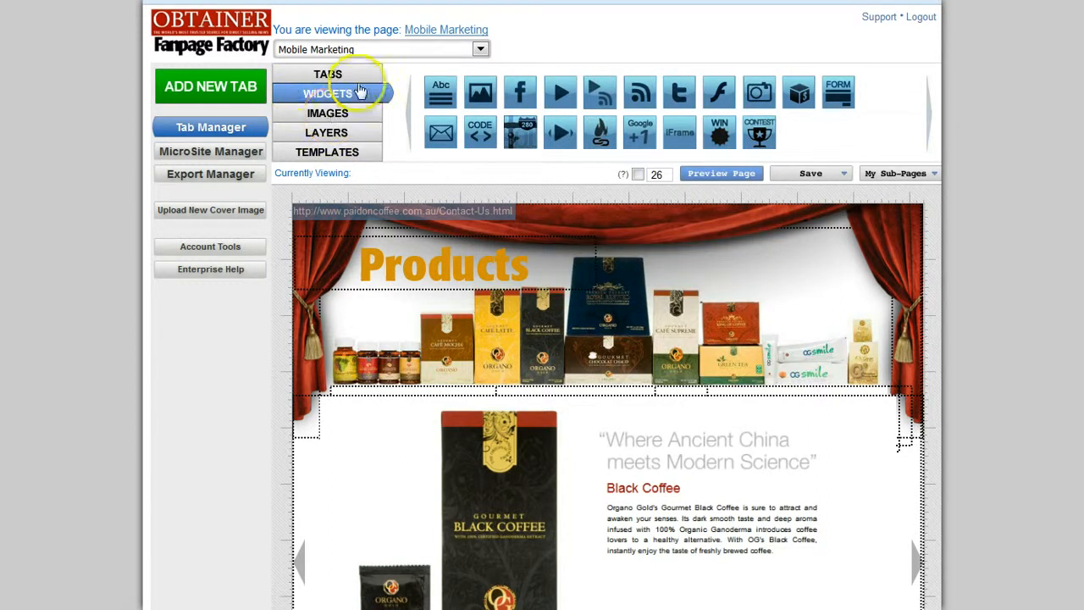
left_click(335, 116)
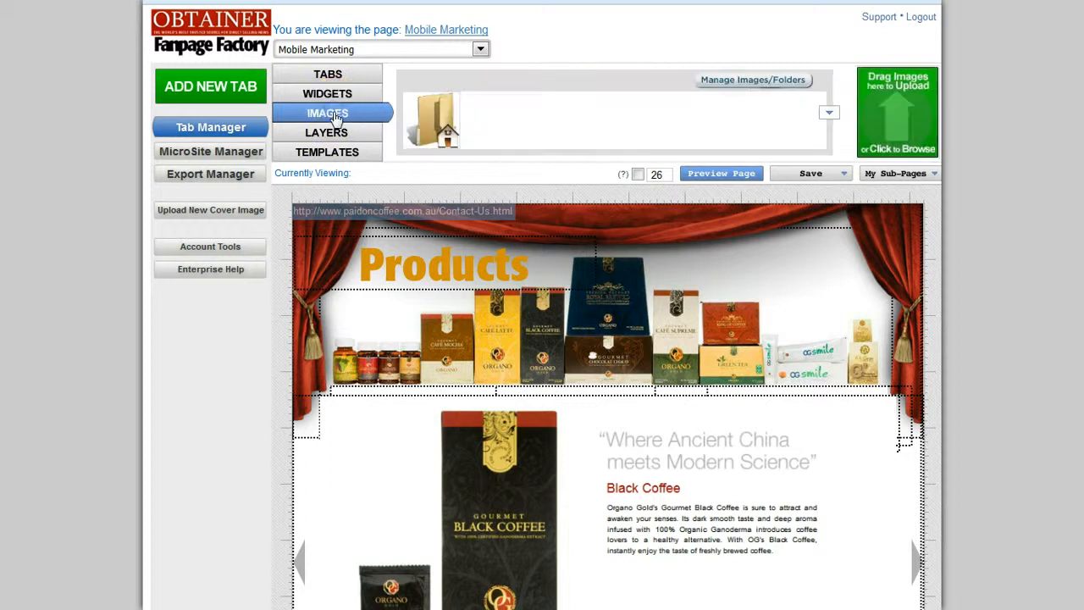
left_click(894, 119)
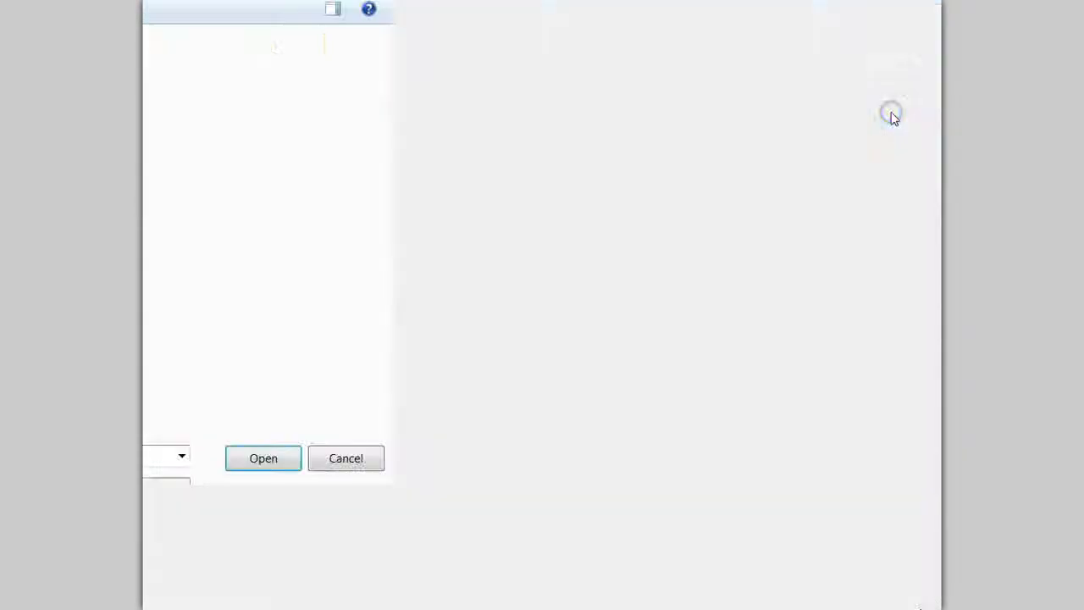
double_click(769, 109)
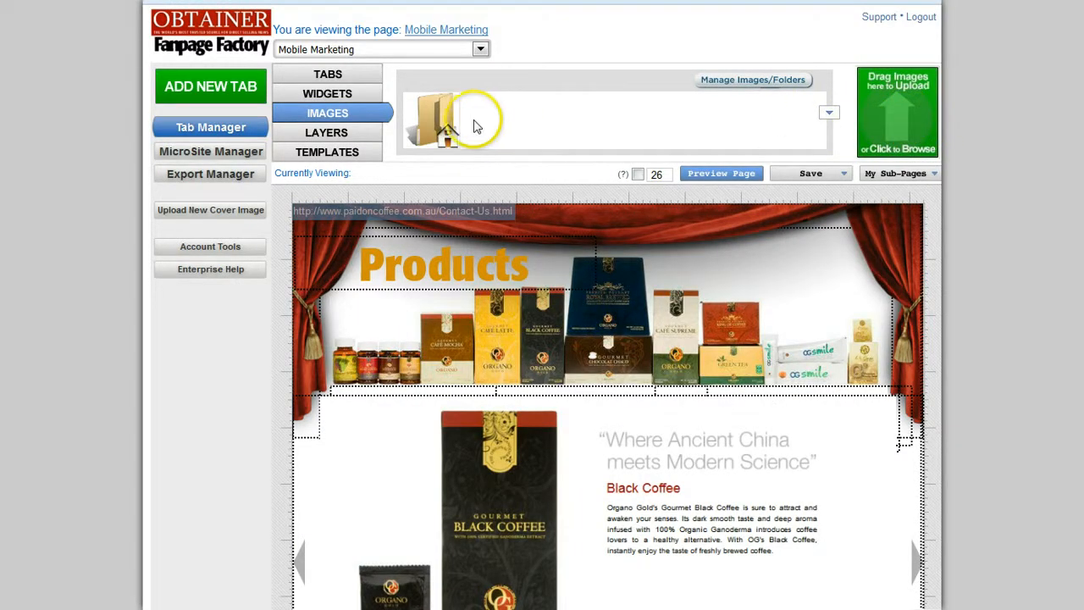
Step: Place the uploaded Thank you OBTAINER image on the page, enlarged across the banner, and remove it again
mouse_move(503, 124)
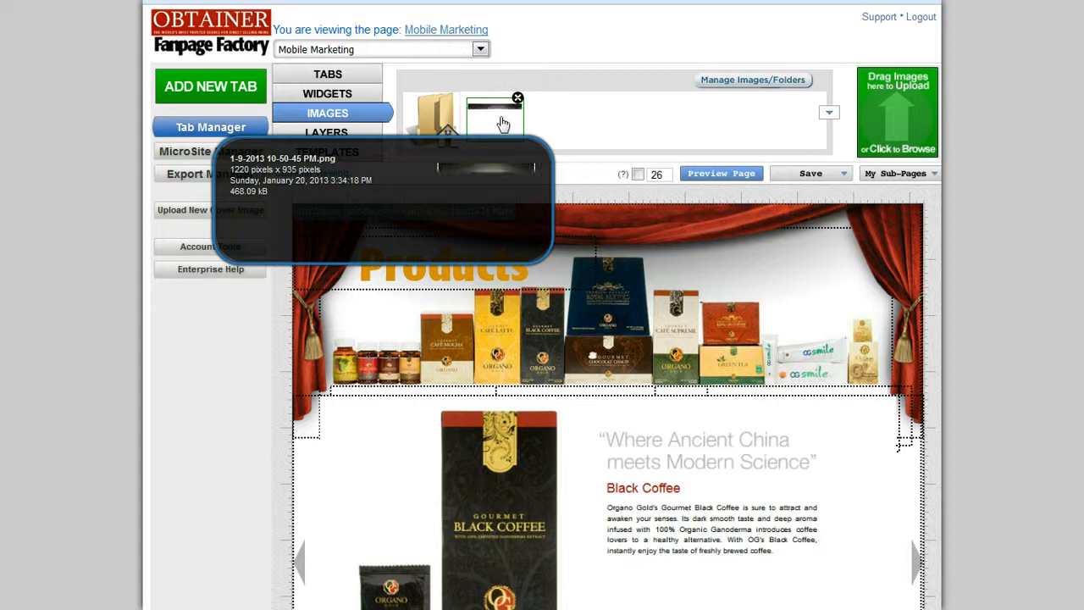
left_click(503, 124)
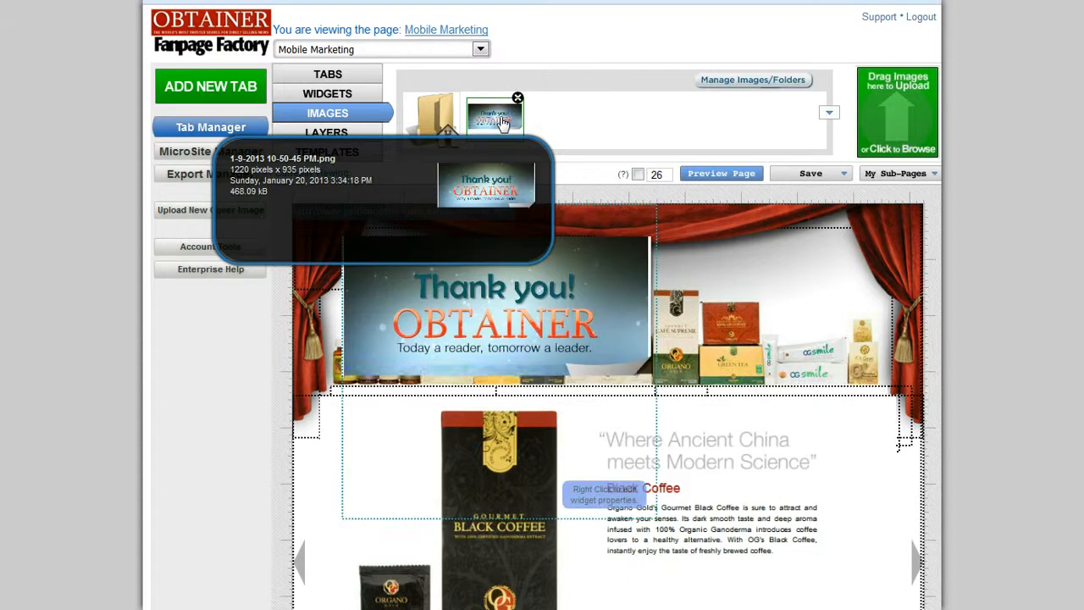
left_click_drag(662, 376, 618, 298)
right_click(618, 298)
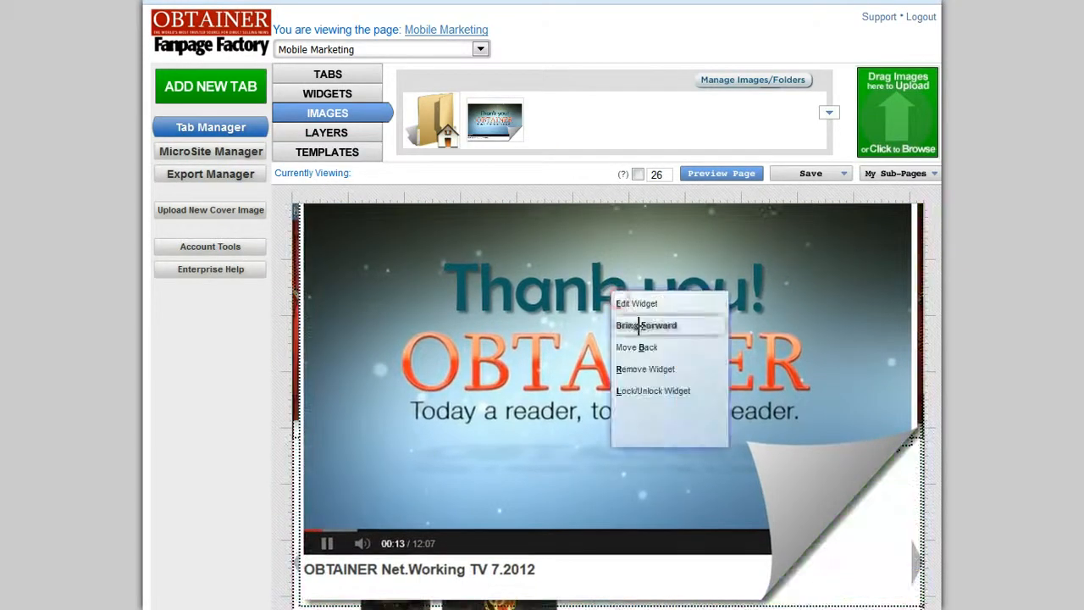
left_click(643, 368)
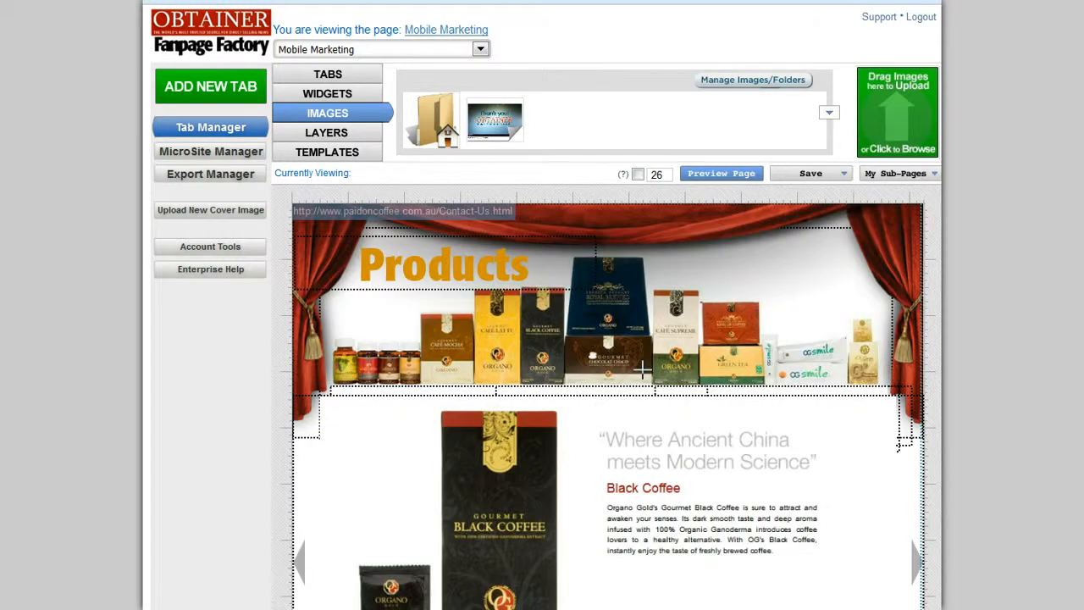
Step: Examine the page's full layer list and the arrangement options of the HotLink widget over the Products banner
left_click(331, 132)
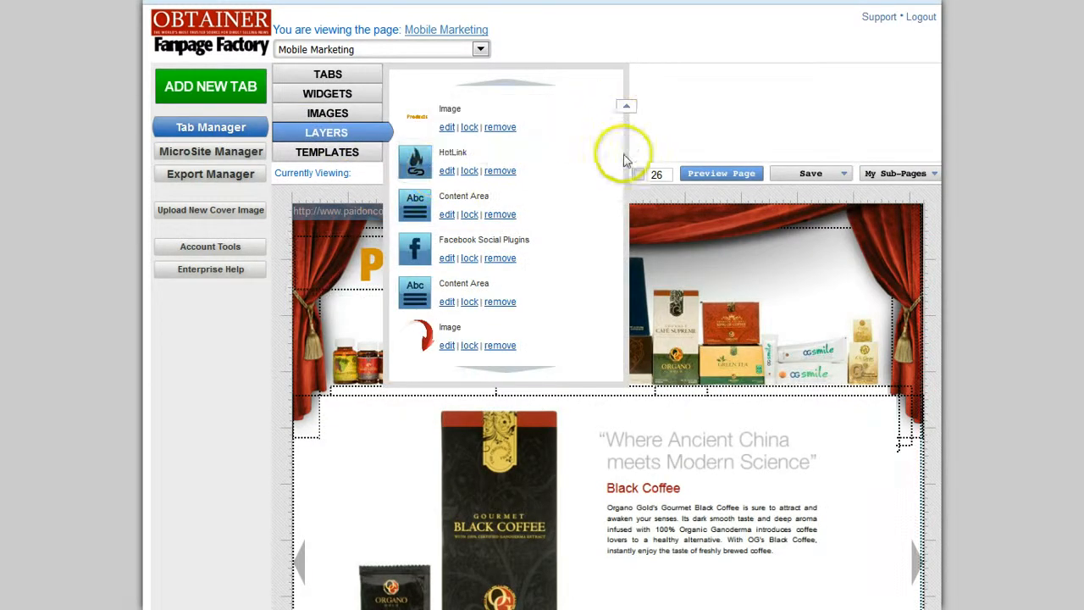
left_click_drag(551, 330, 438, 115)
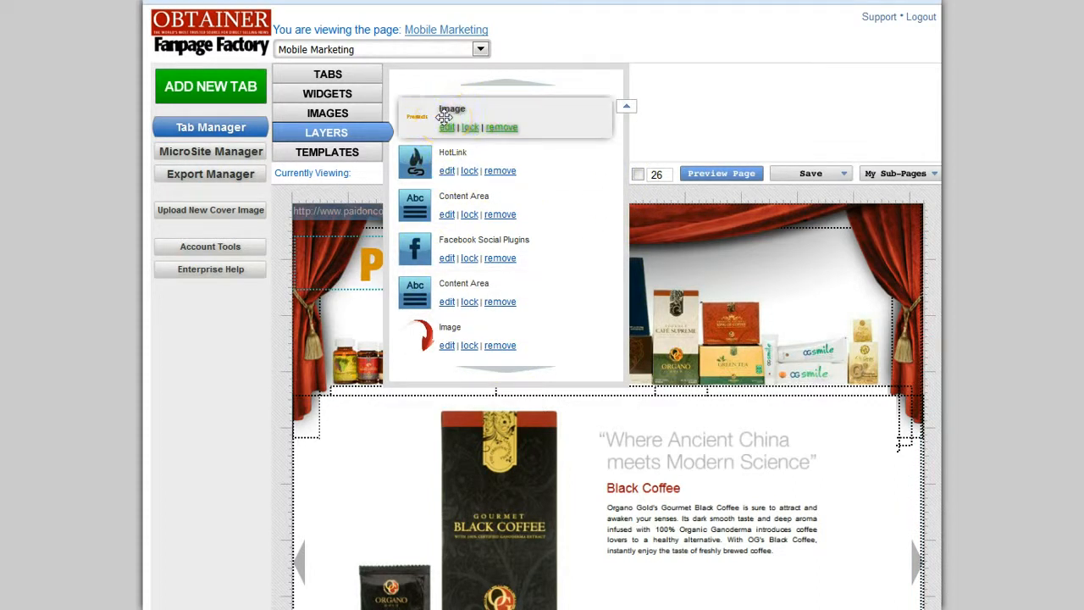
left_click(626, 106)
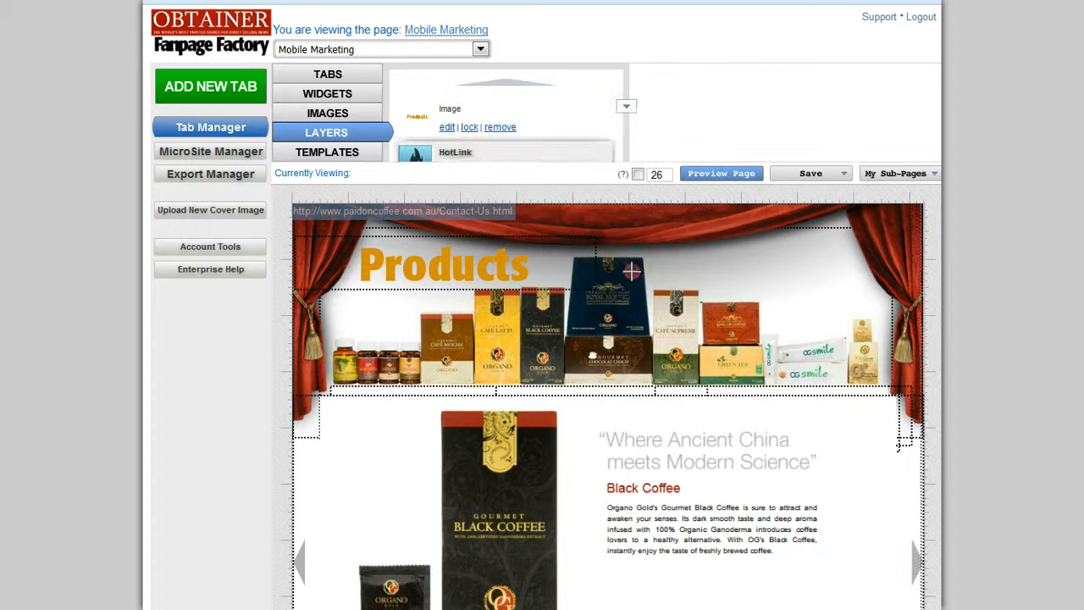
right_click(623, 263)
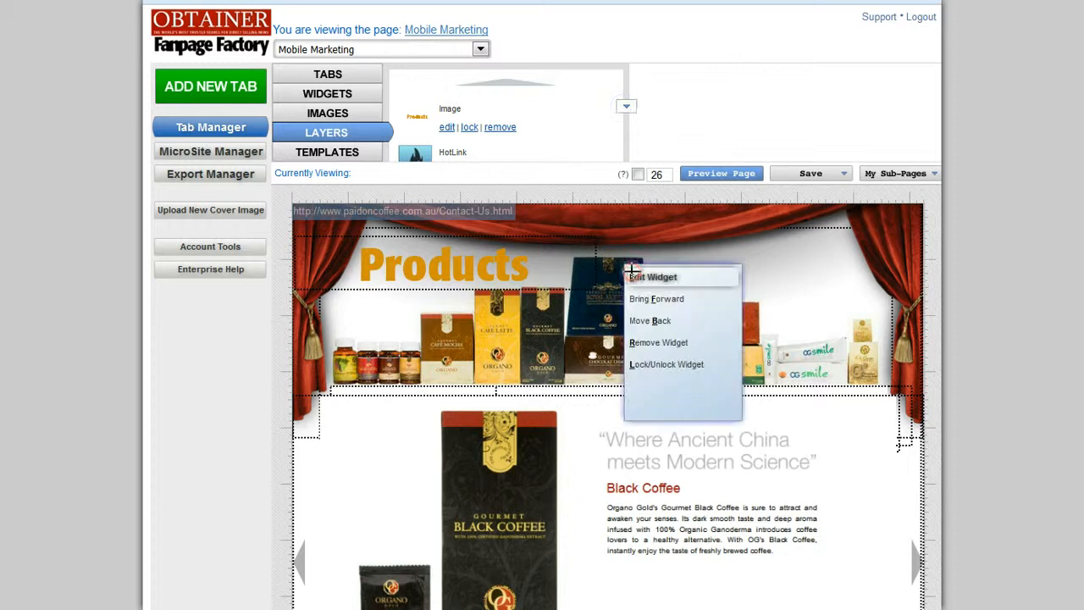
left_click(668, 299)
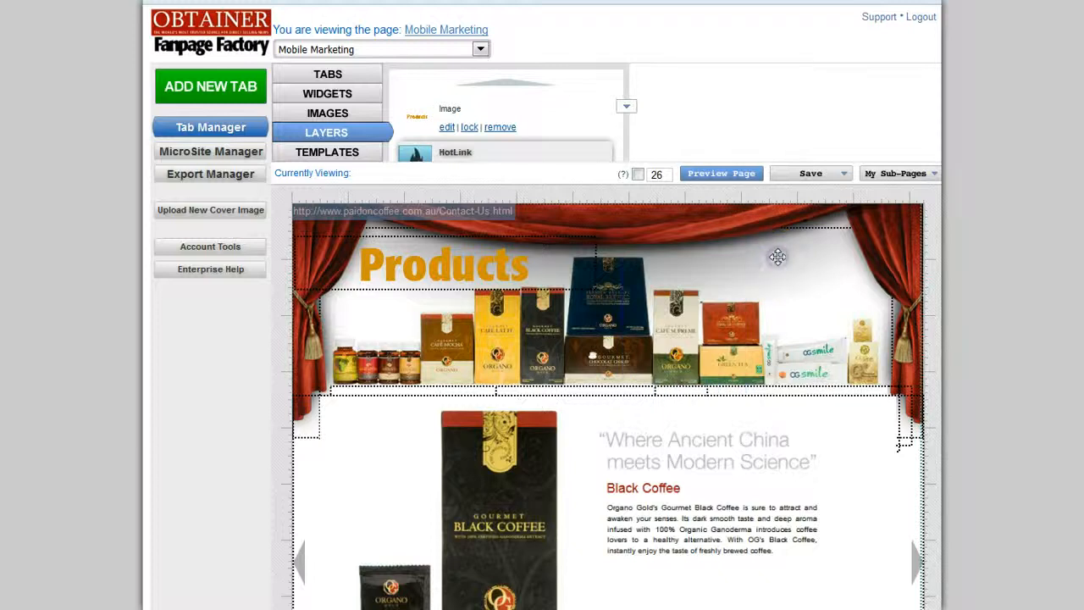
mouse_move(401, 141)
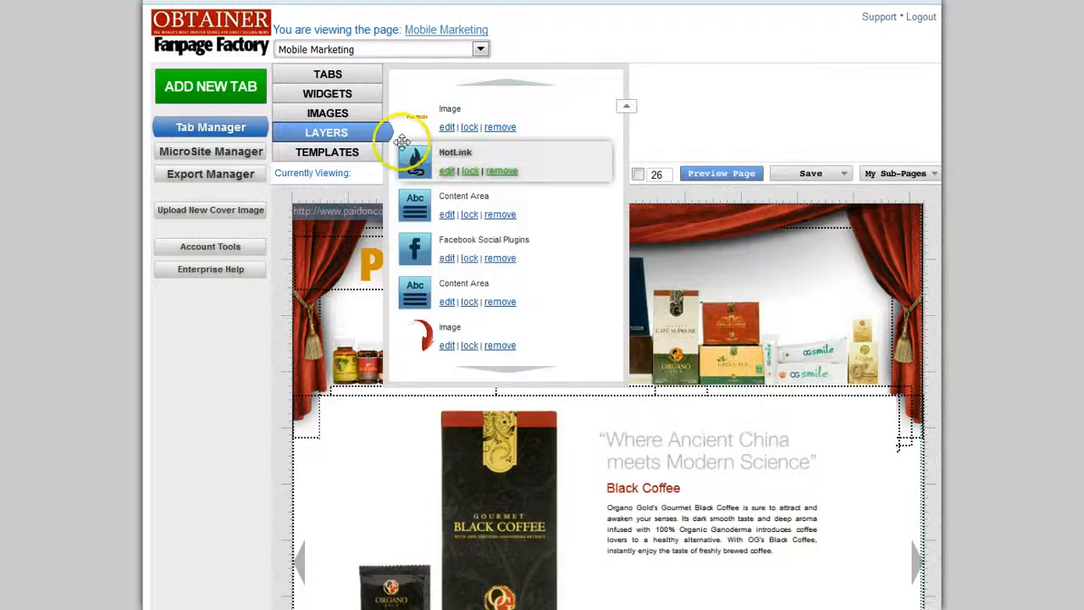
Step: Choose the OG World Inc. Website template from the saved templates and request adding it to the page
left_click(347, 155)
left_click(401, 110)
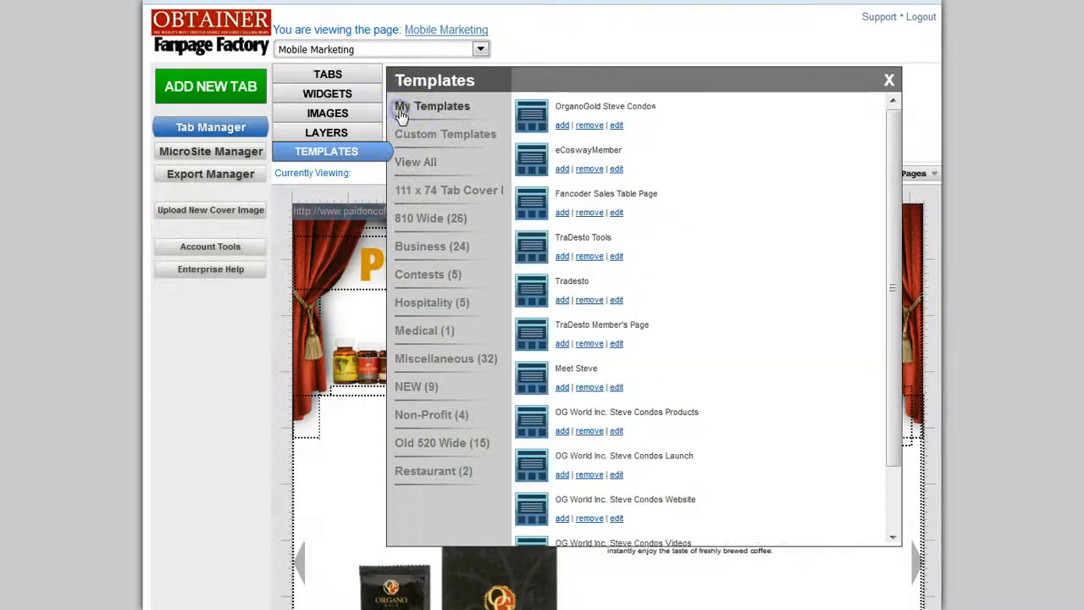
scroll(714, 304, "down", 2)
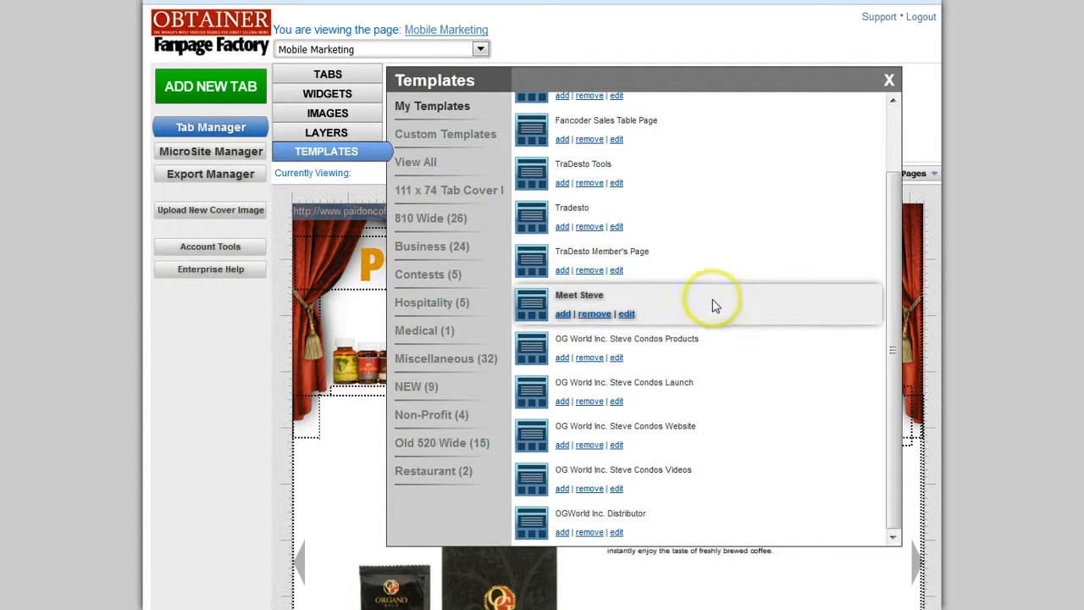
left_click(561, 445)
Step: Save the current page under the name Website and acknowledge the alert
left_click(569, 389)
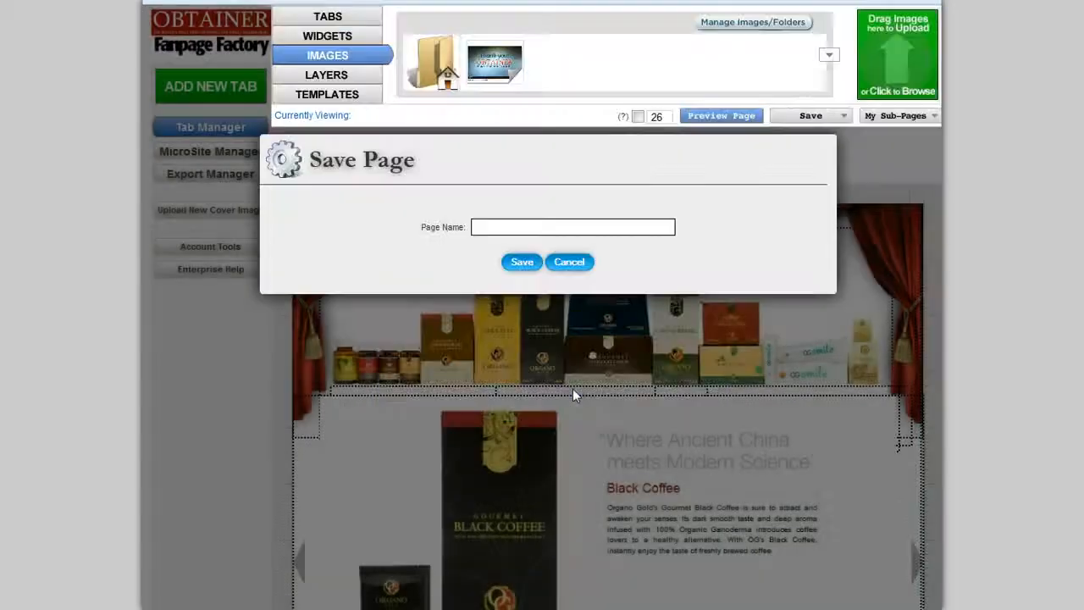
left_click(515, 224)
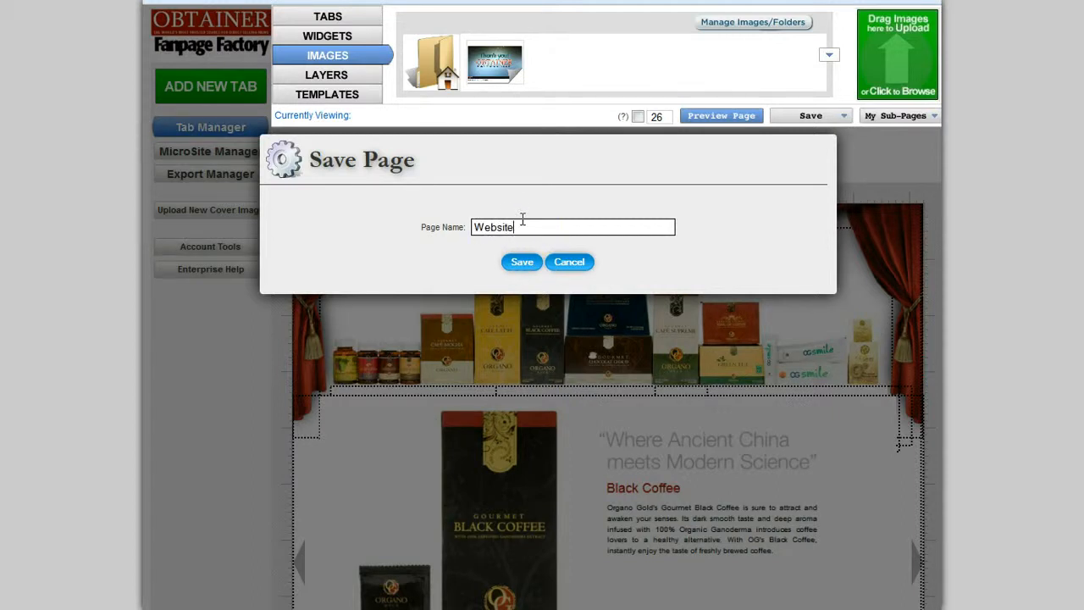
left_click(522, 263)
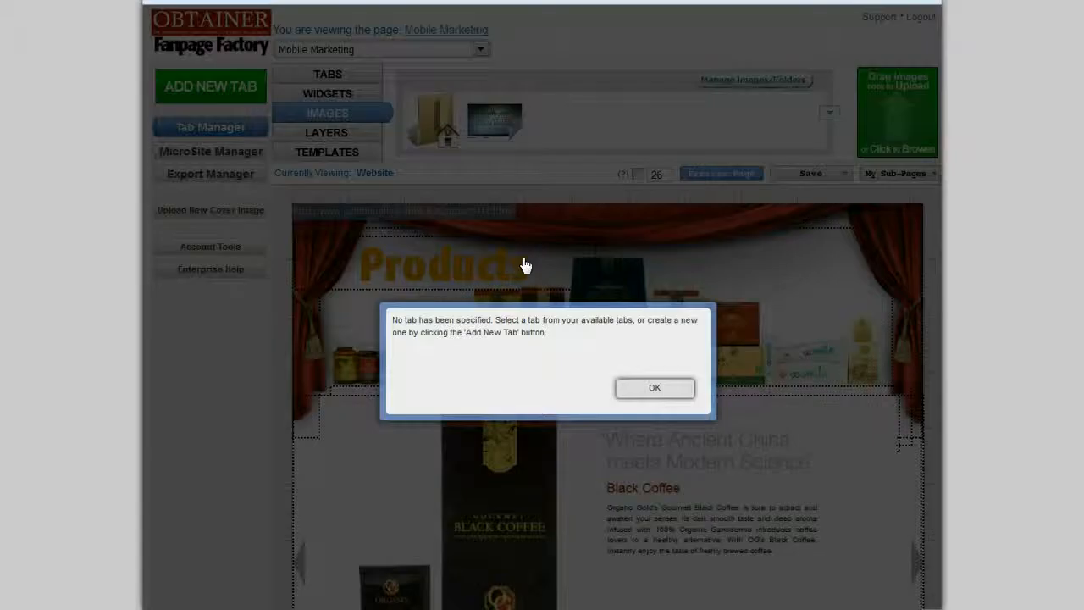
left_click(645, 385)
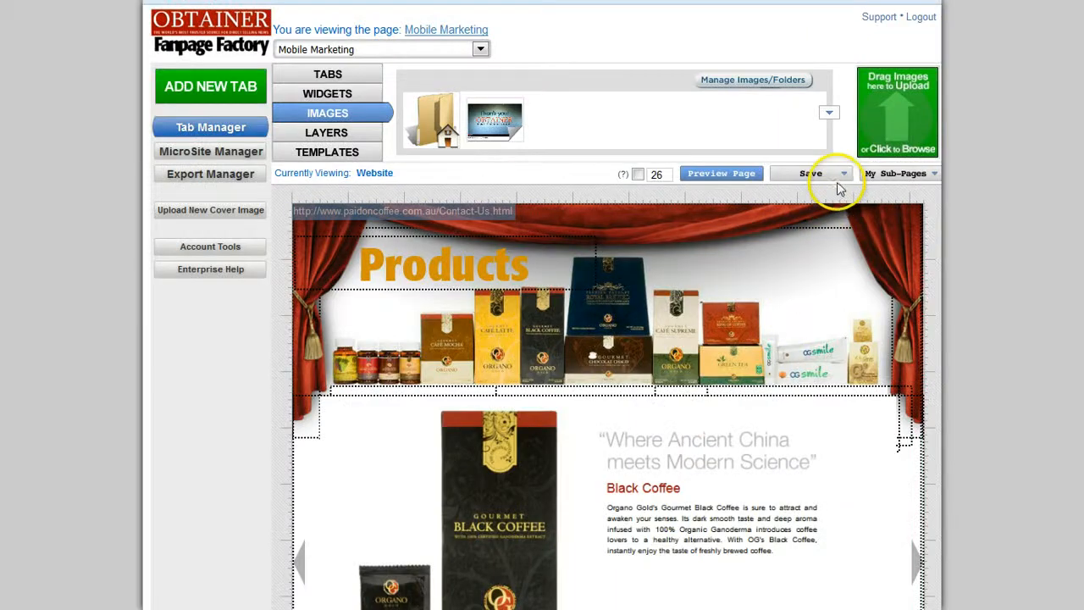
Step: Check which save options are available for the Website page, without choosing one
left_click(844, 177)
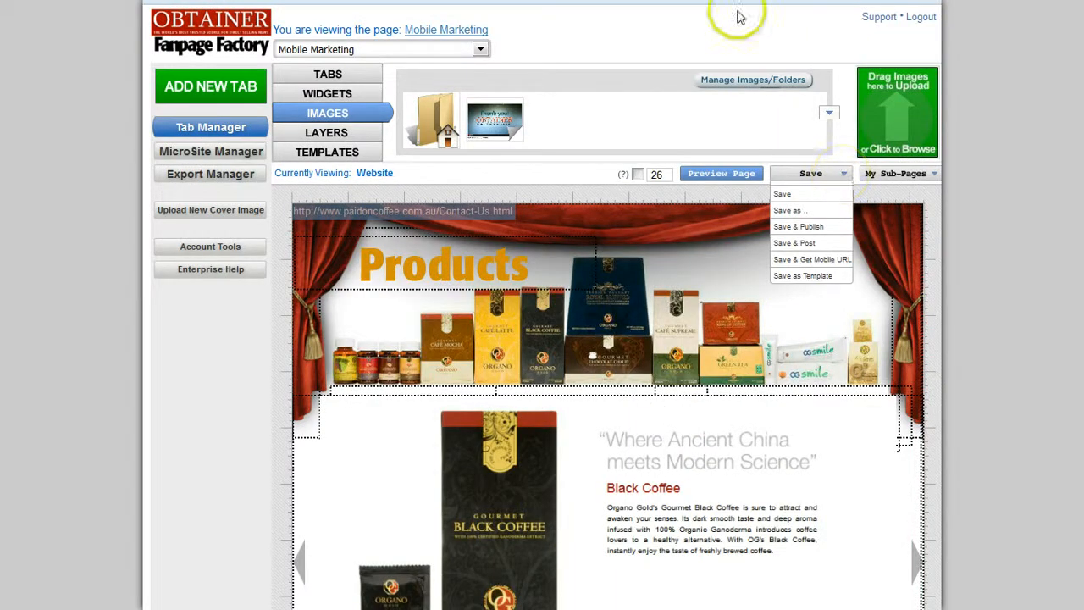
left_click(651, 19)
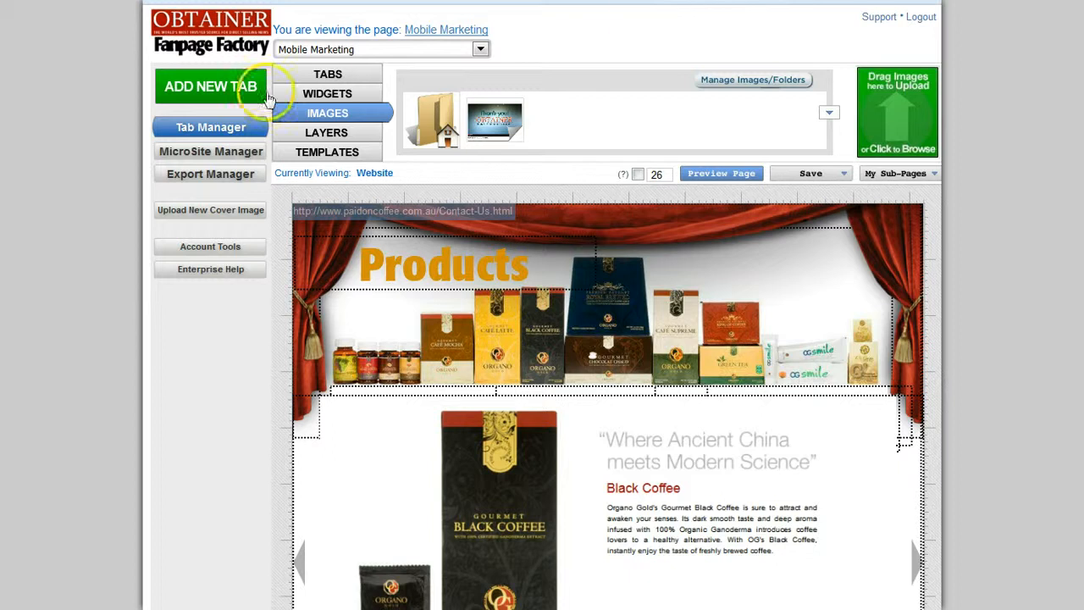